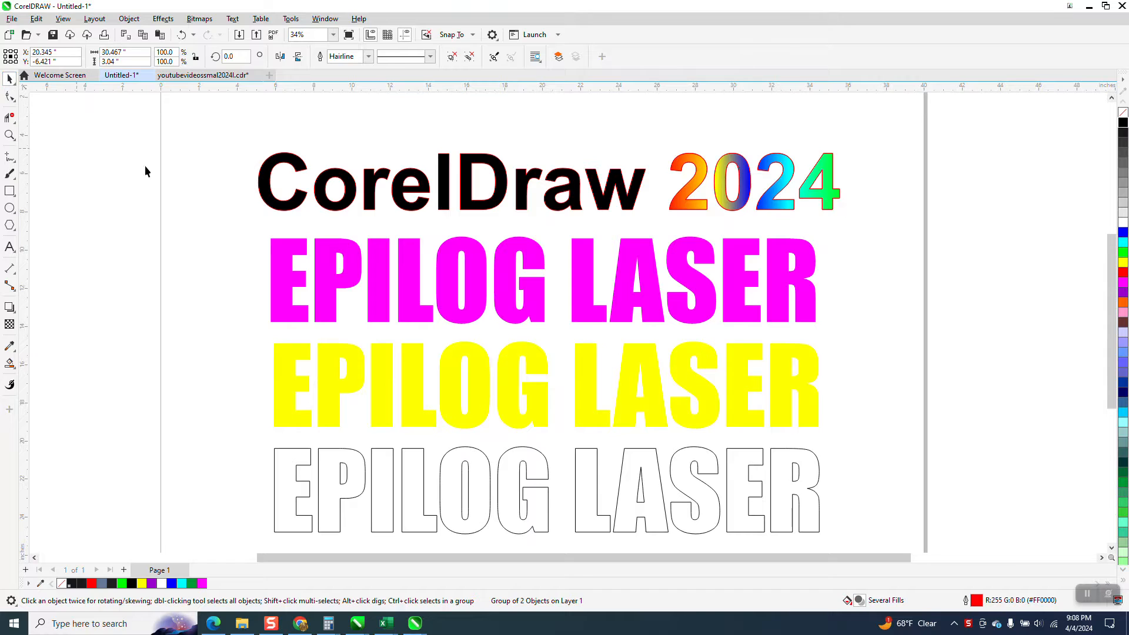
Try the Dry Flat acrylic painterly brush on the magenta EPILOG LASER text and undo it
click(144, 165)
click(301, 246)
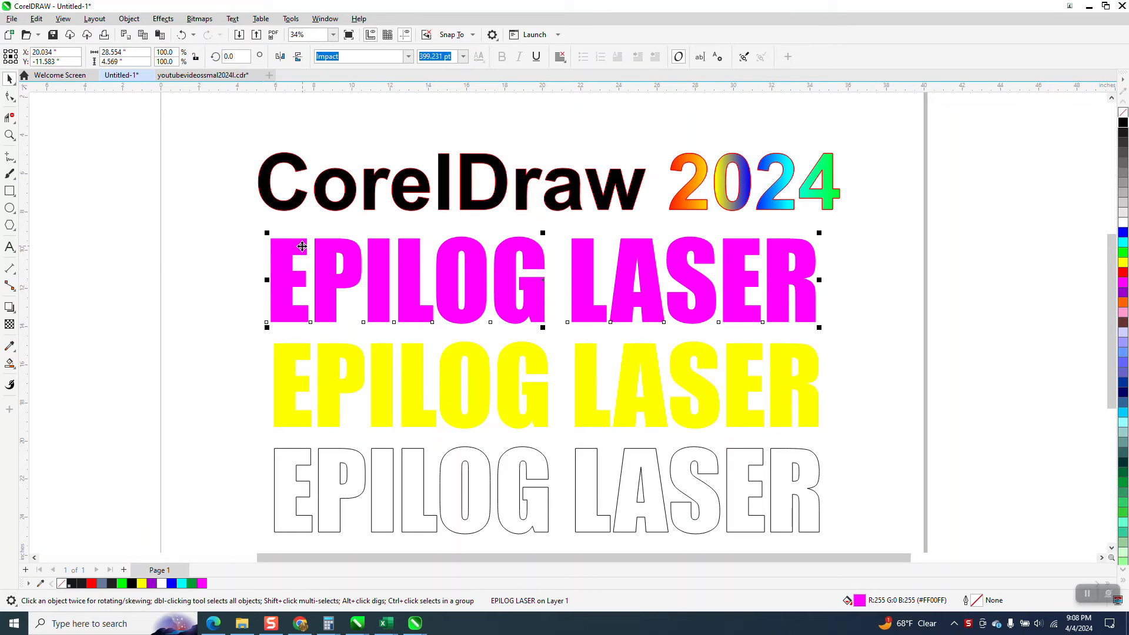
click(10, 175)
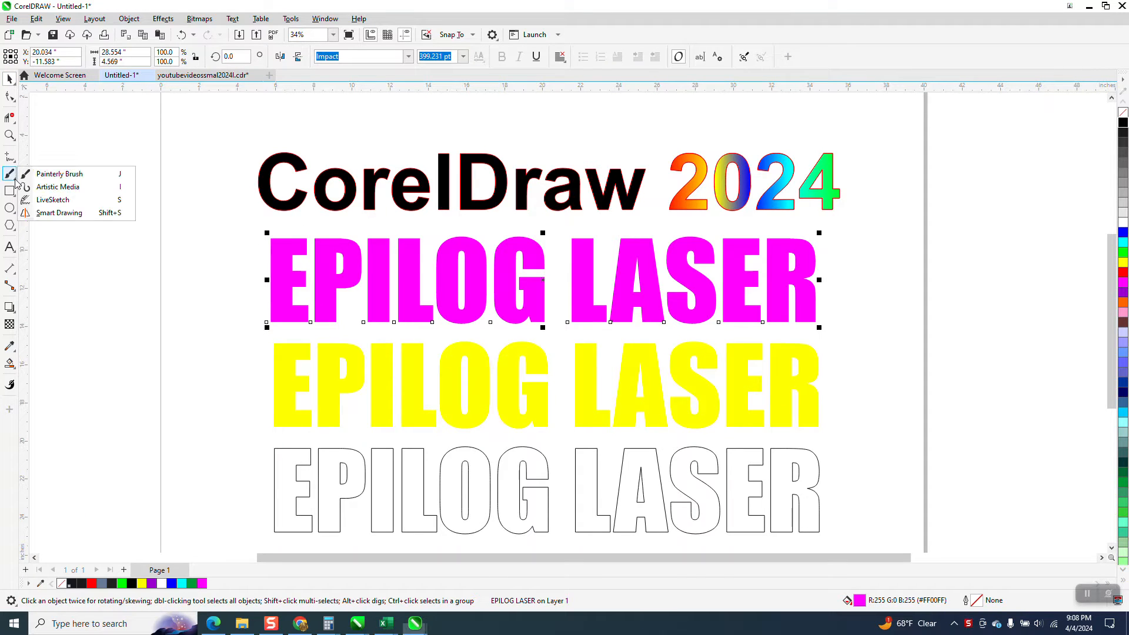
click(54, 176)
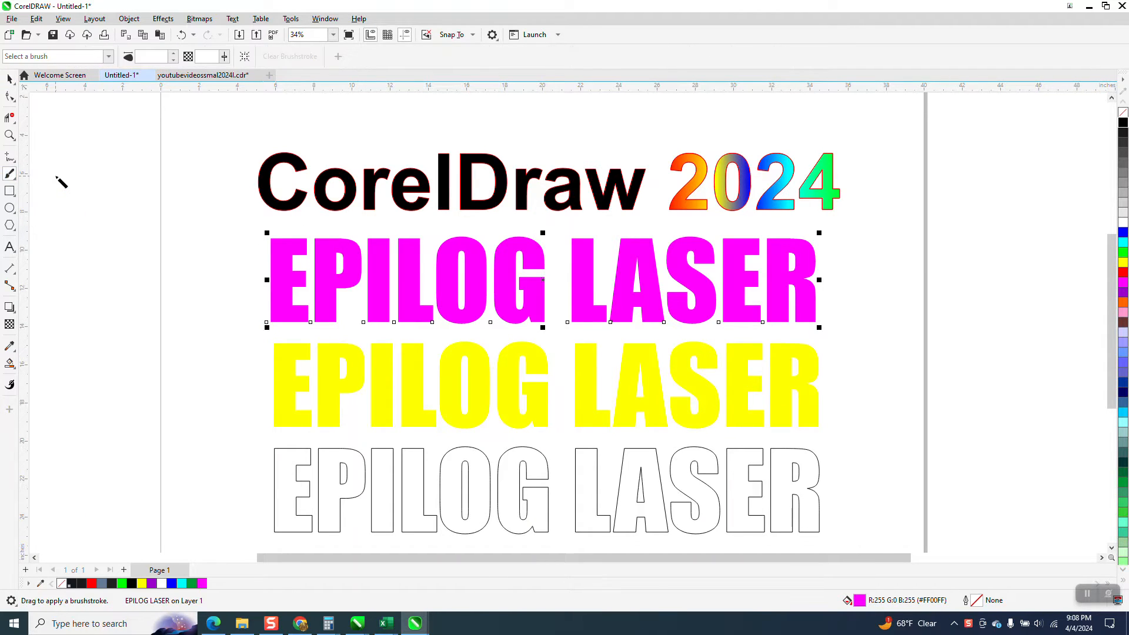
click(109, 56)
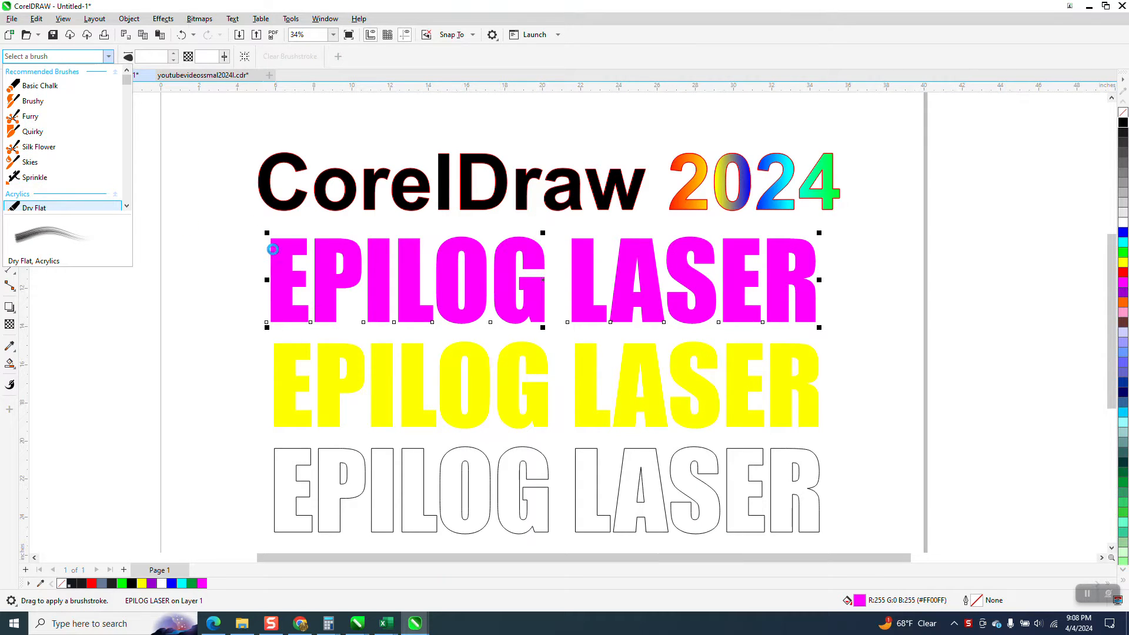
click(273, 249)
key(z)
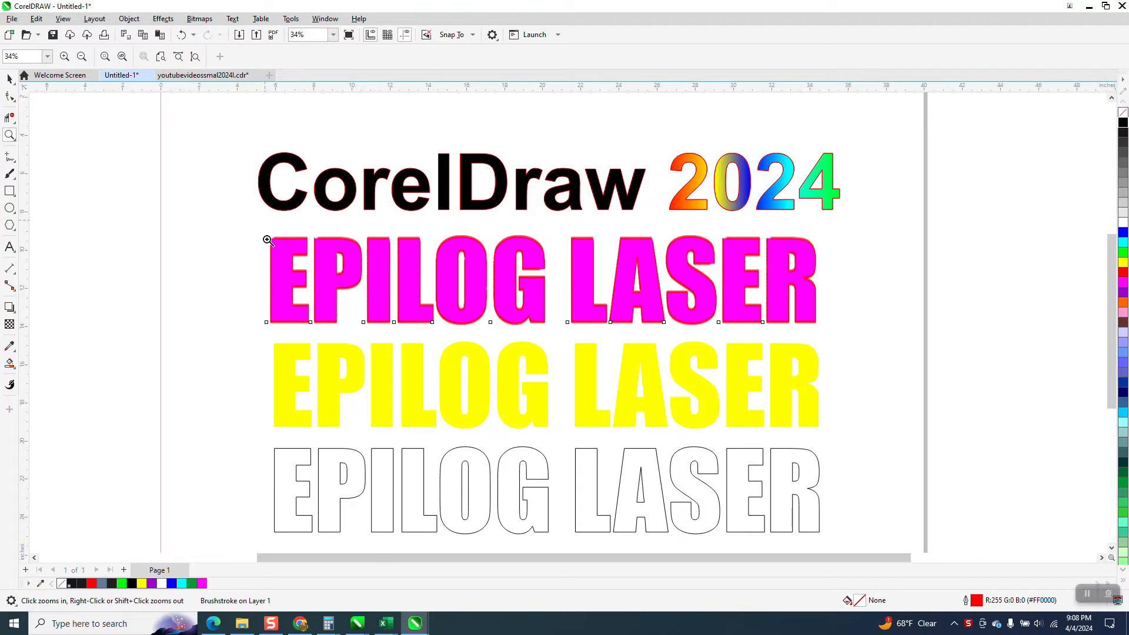
drag(267, 239, 365, 270)
scroll(400, 281, down, 3)
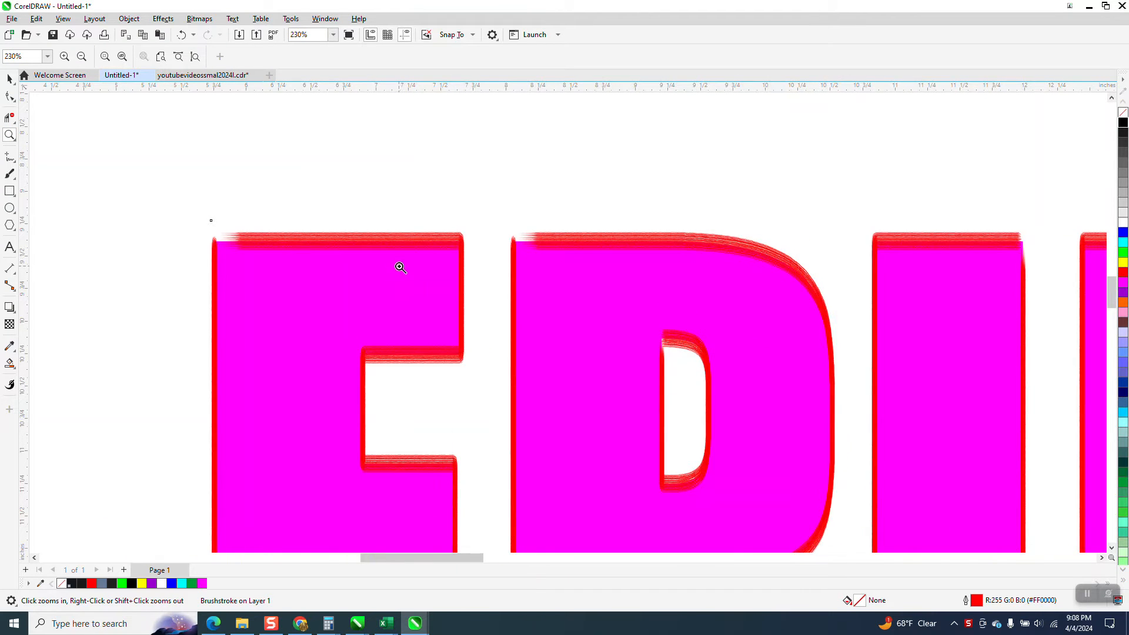
click(181, 35)
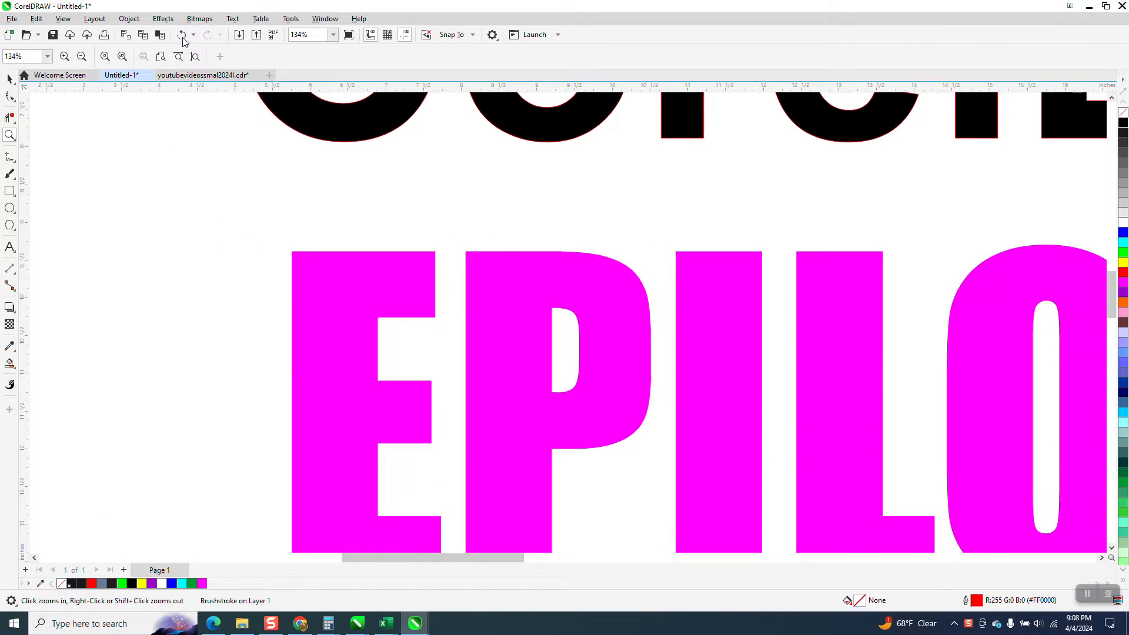
Try the Wet Grainy Brush from the Inks category on the magenta EPILOG LASER text and undo it
click(16, 180)
click(60, 176)
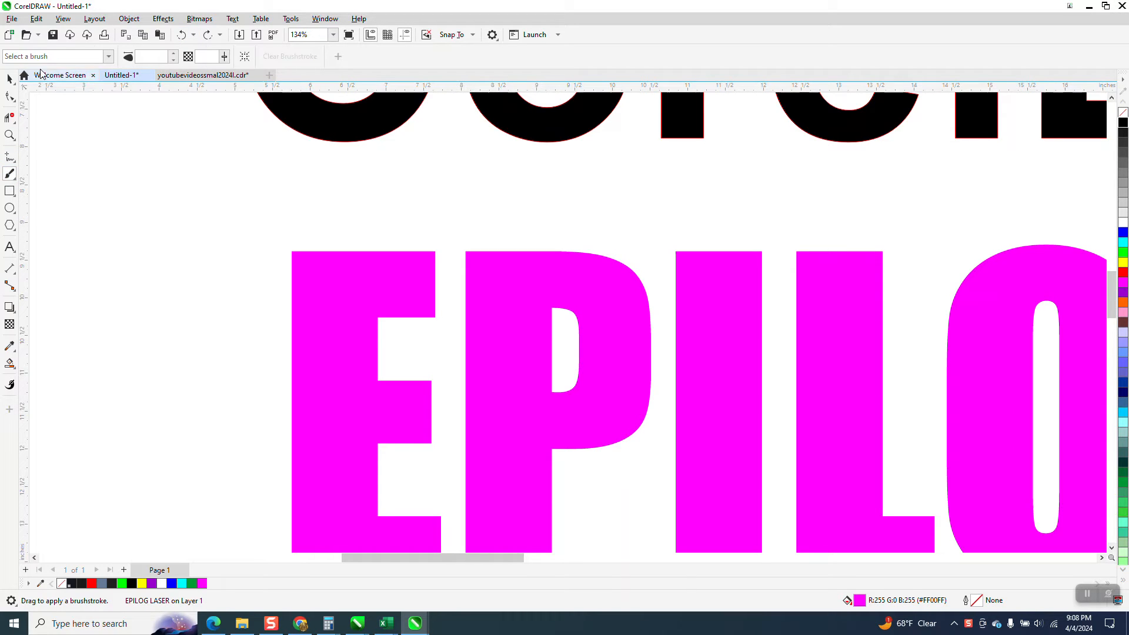
click(109, 55)
scroll(94, 175, down, 3)
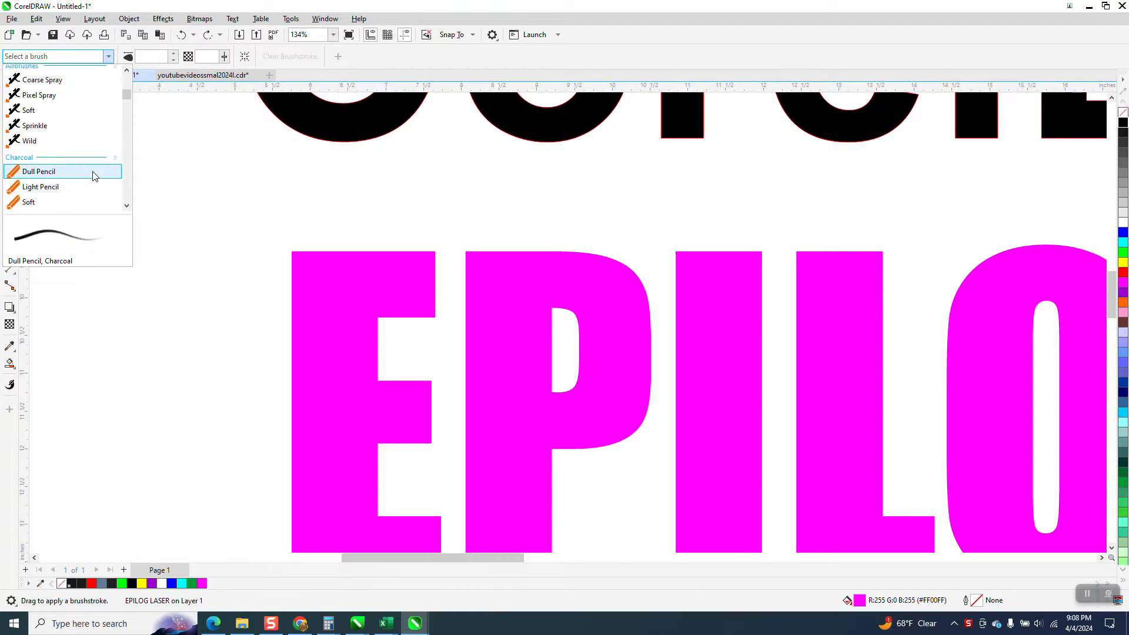
scroll(94, 175, down, 3)
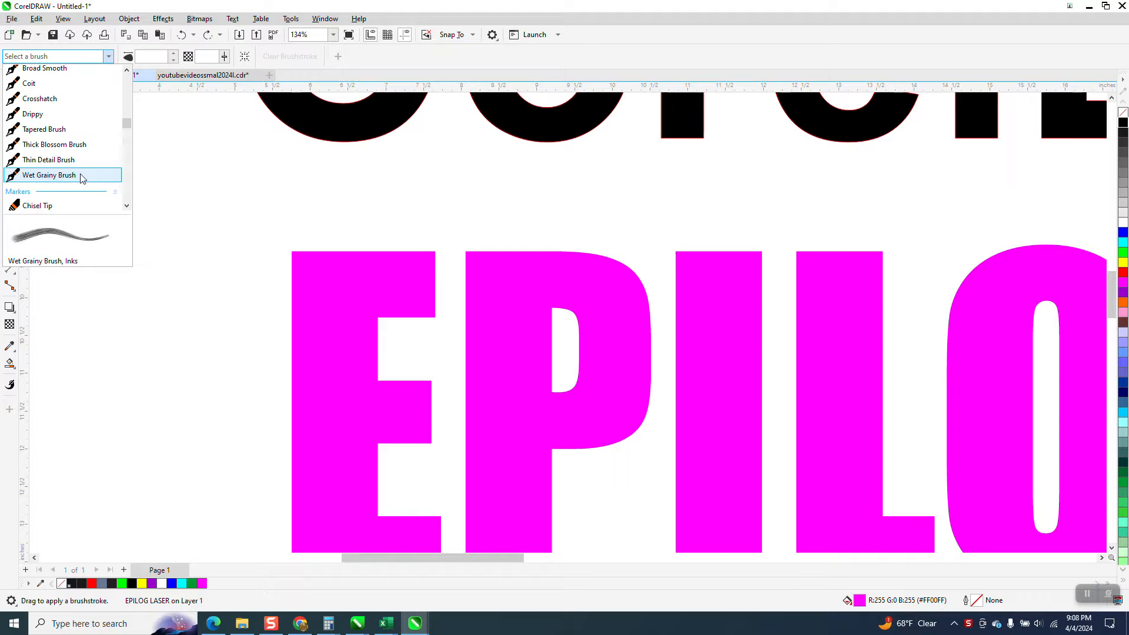
click(80, 177)
click(9, 135)
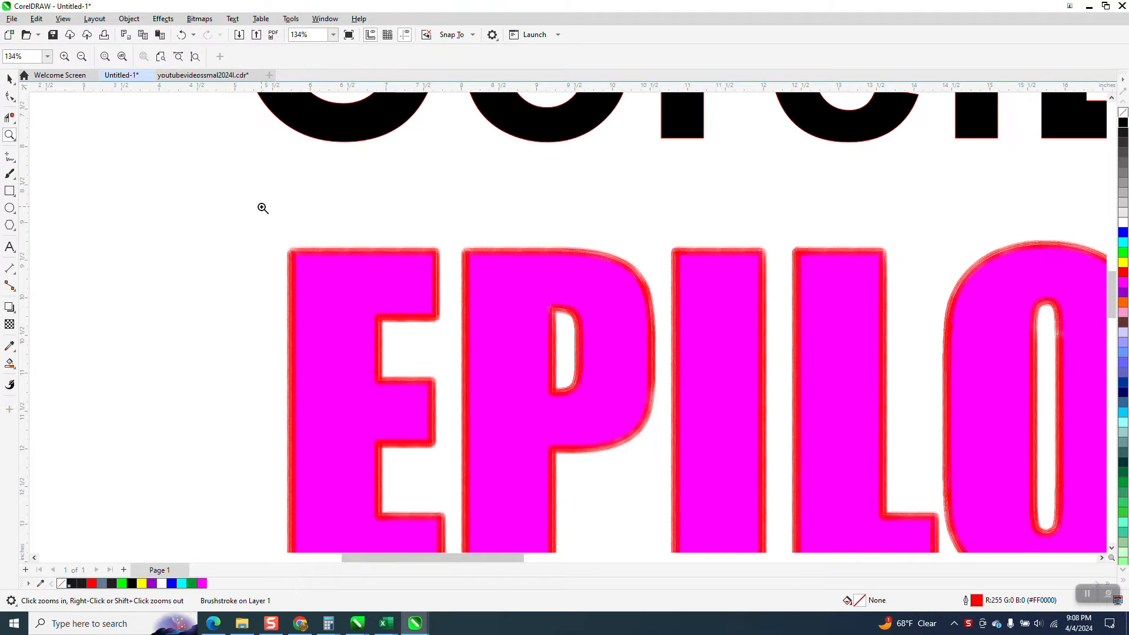
drag(286, 241, 633, 306)
right_click(492, 251)
right_click(488, 251)
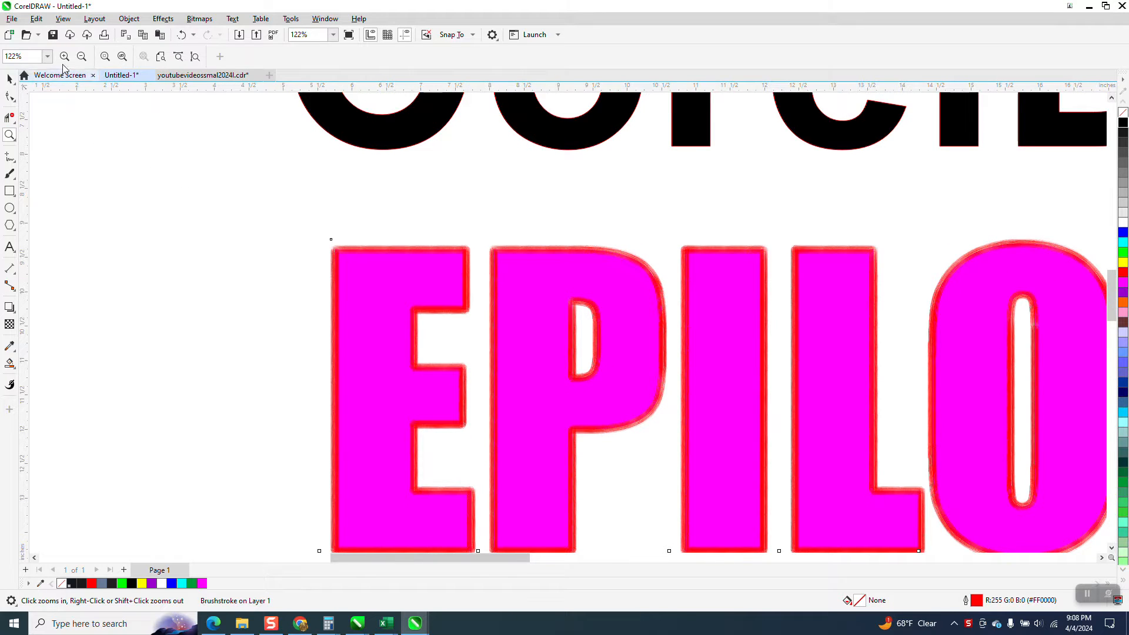
click(180, 35)
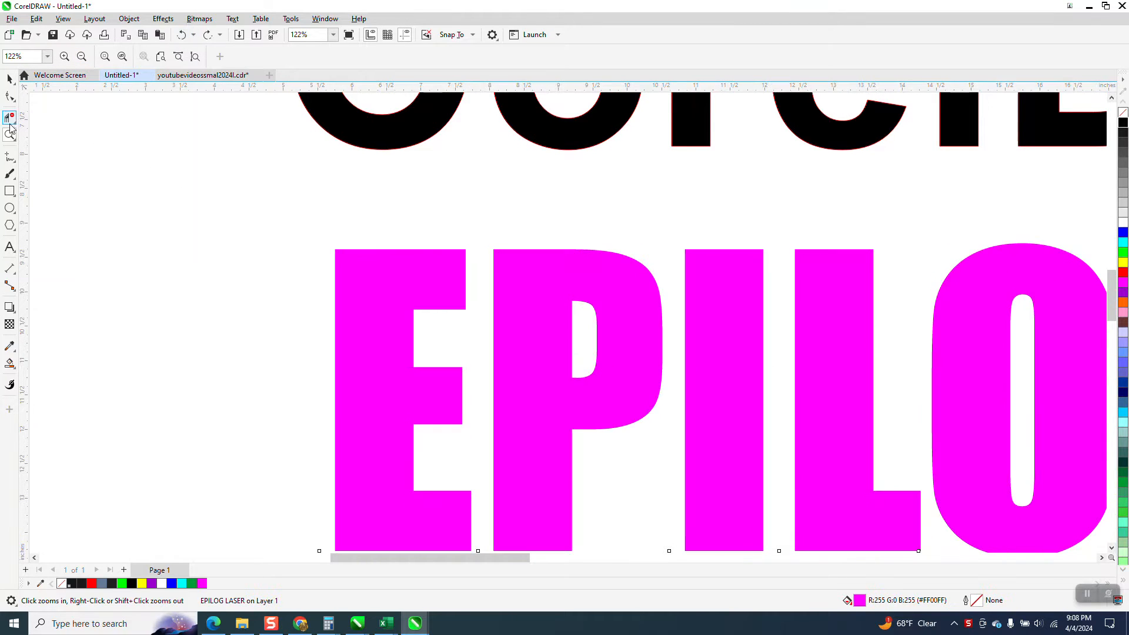
Apply the Sponge painterly brush from the Watercolor category to the magenta EPILOG LASER text
click(10, 173)
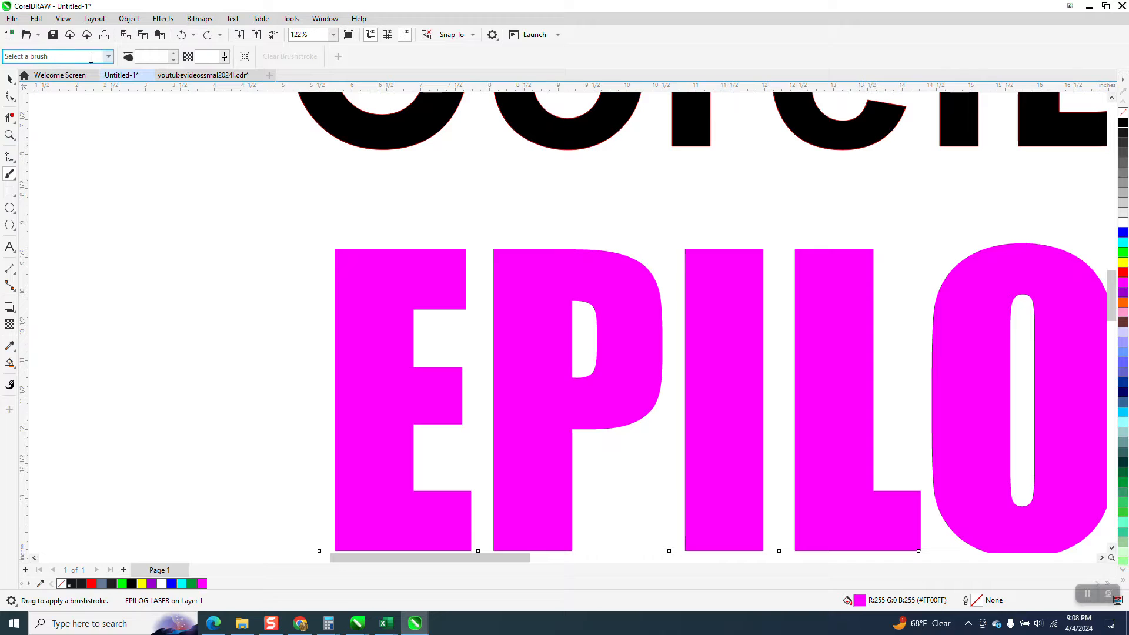
click(108, 57)
scroll(76, 159, down, 6)
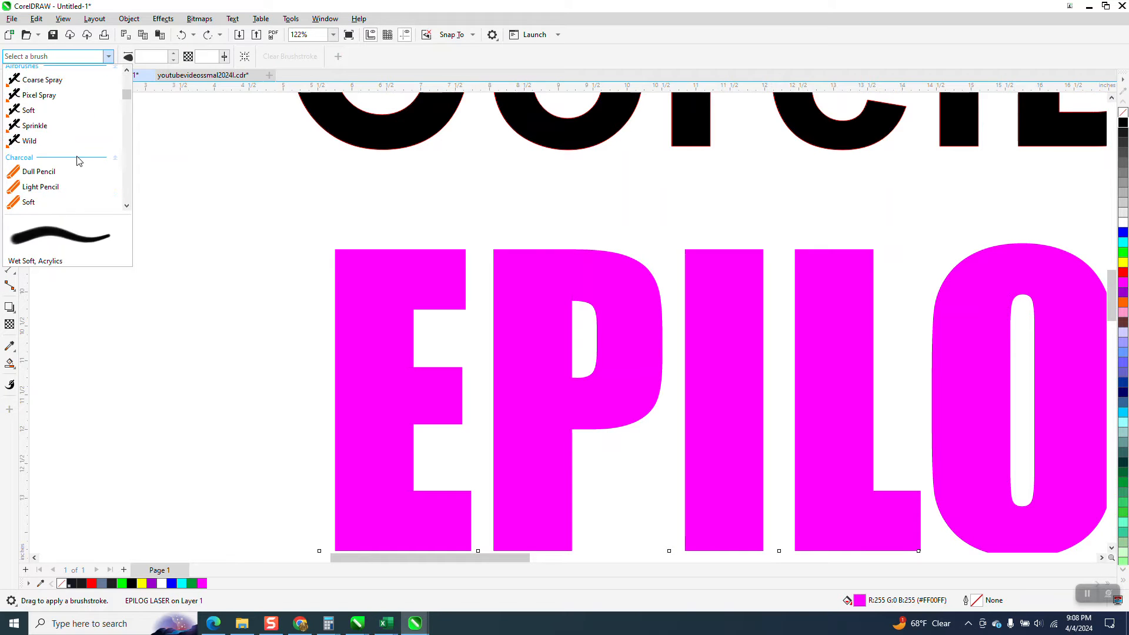
scroll(78, 162, down, 5)
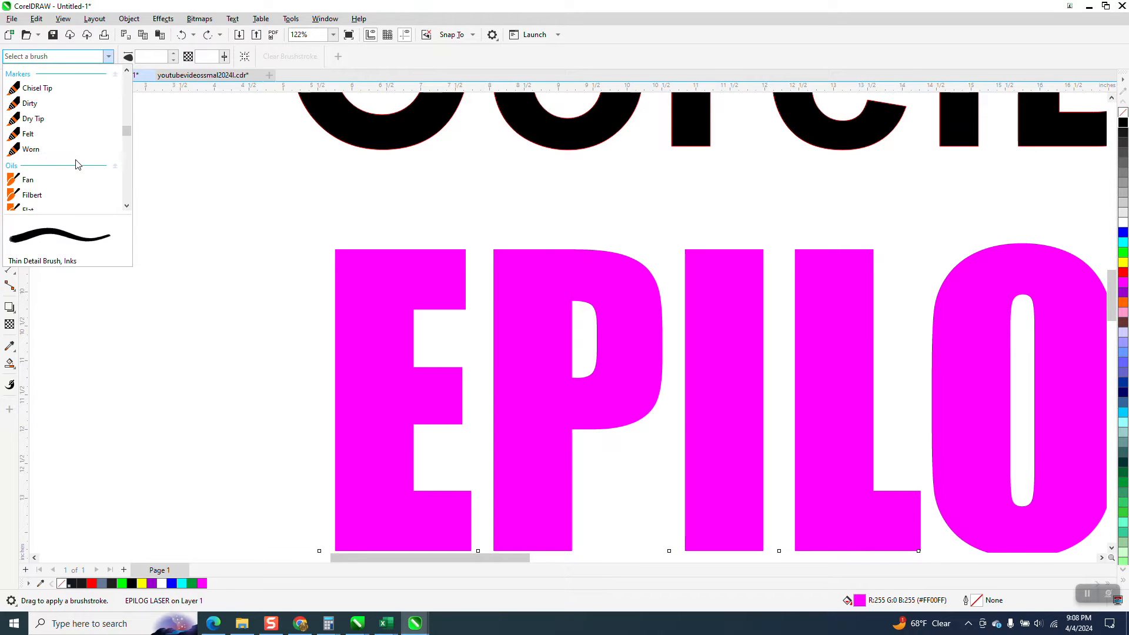
scroll(76, 163, down, 6)
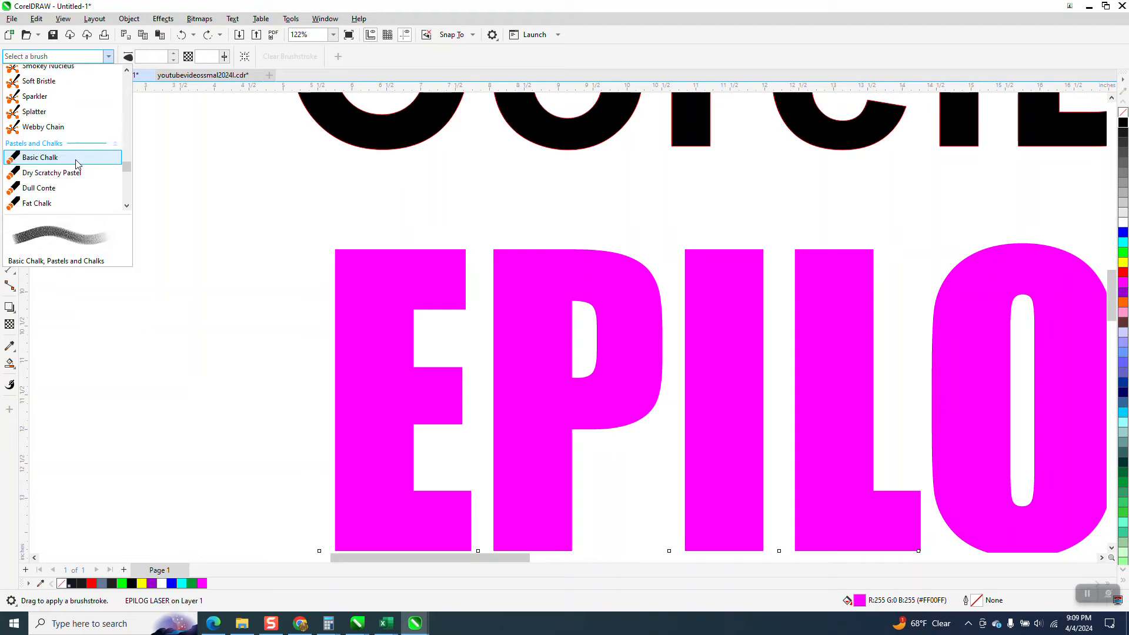
scroll(76, 163, down, 3)
scroll(78, 165, down, 3)
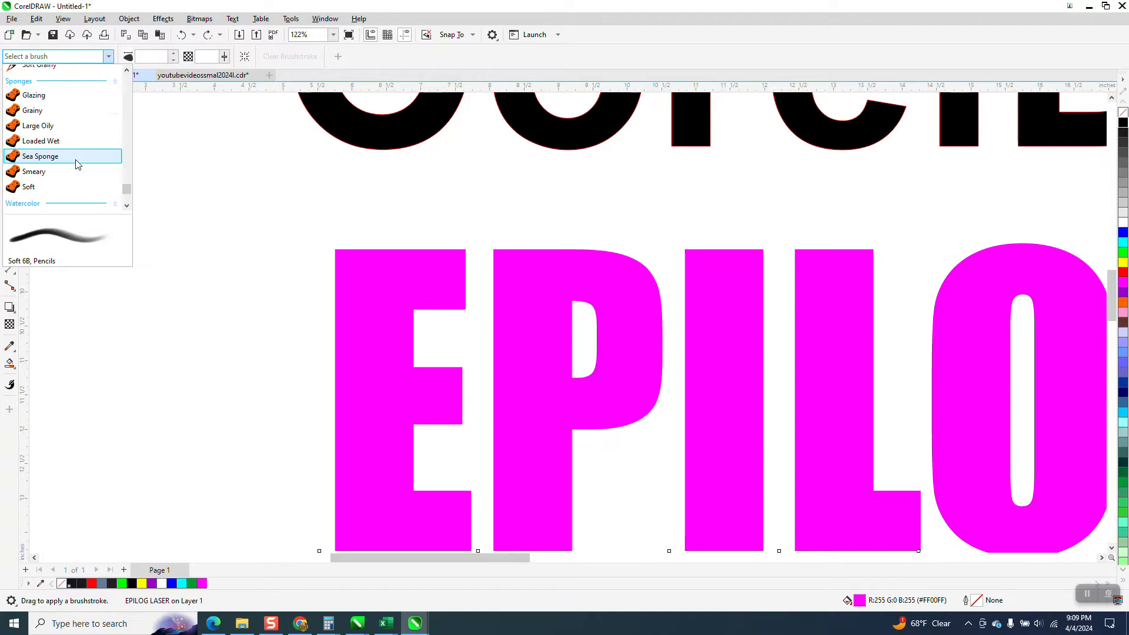
scroll(78, 164, down, 3)
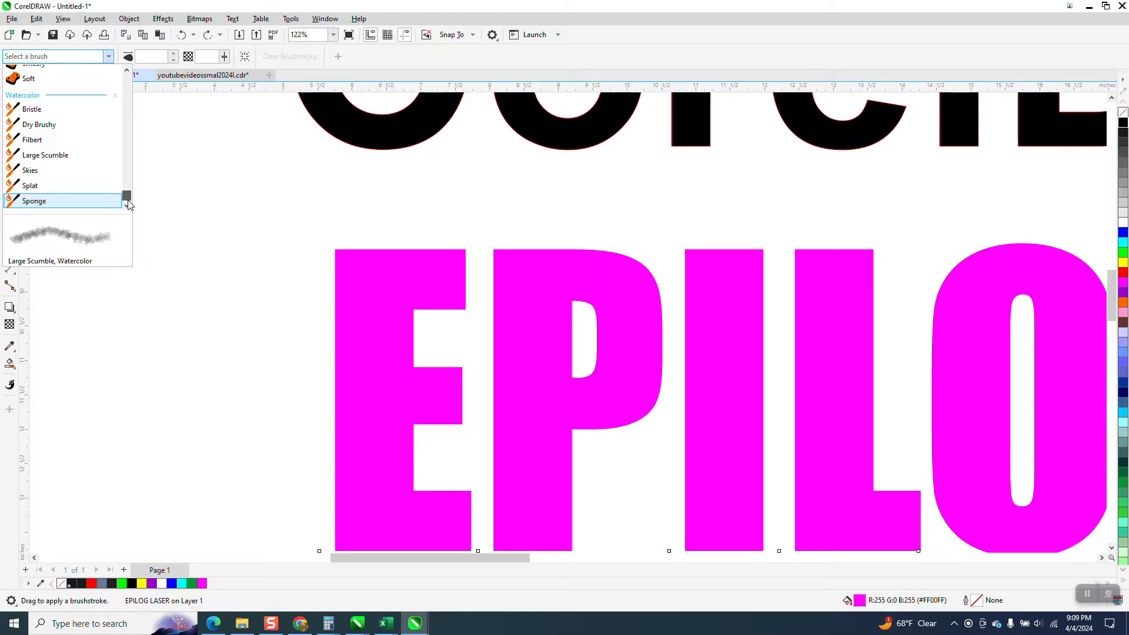
click(80, 204)
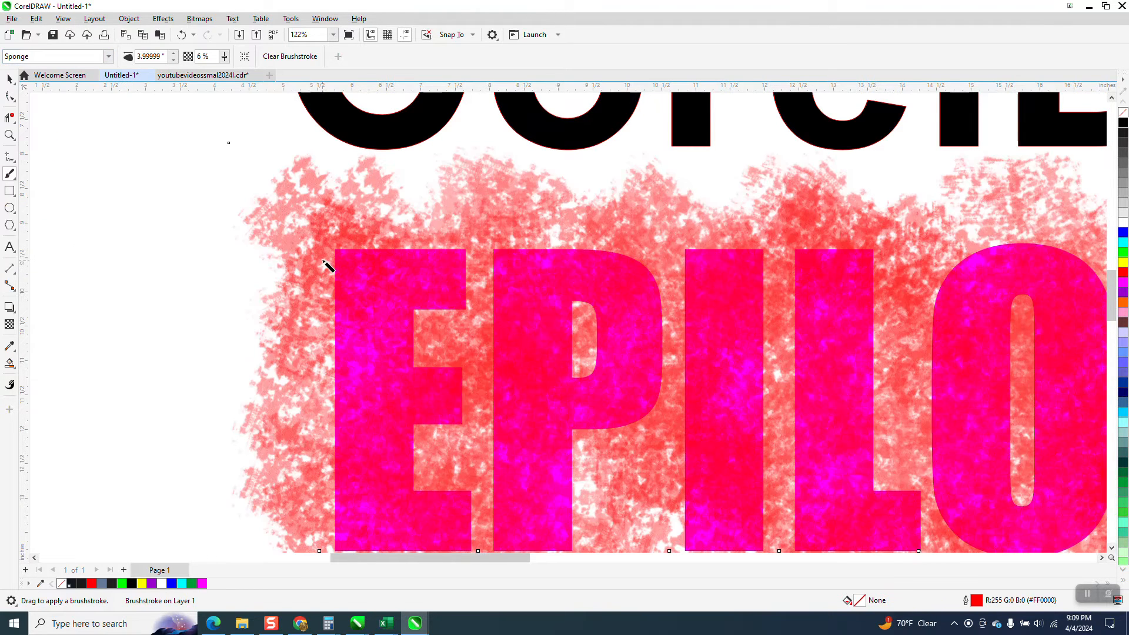
scroll(323, 259, down, 2)
scroll(313, 256, down, 3)
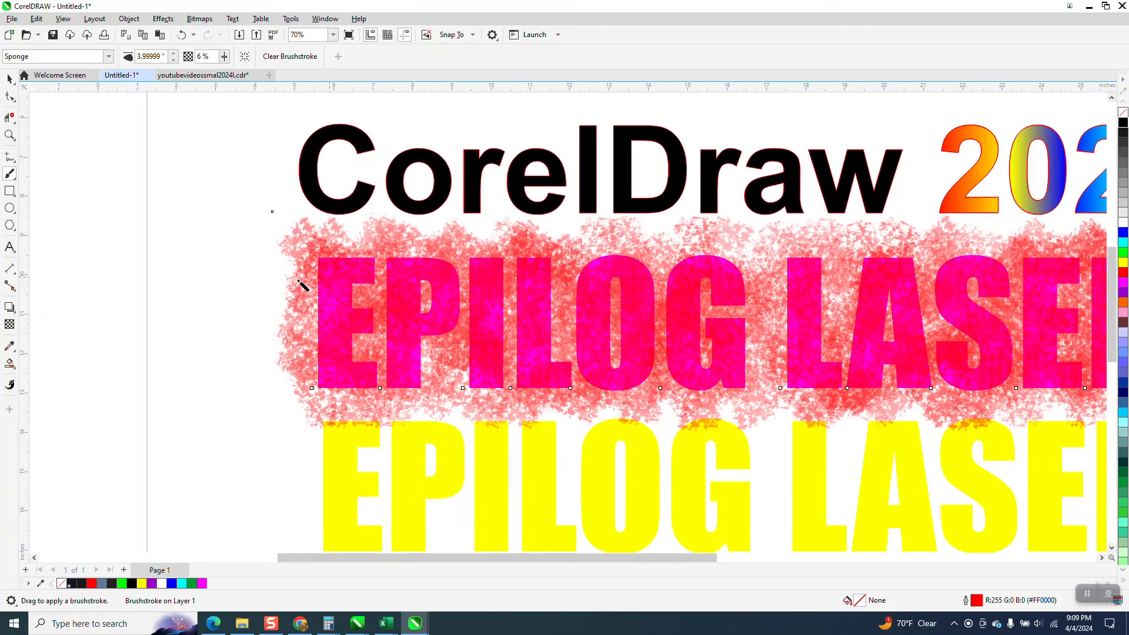
scroll(301, 276, down, 1)
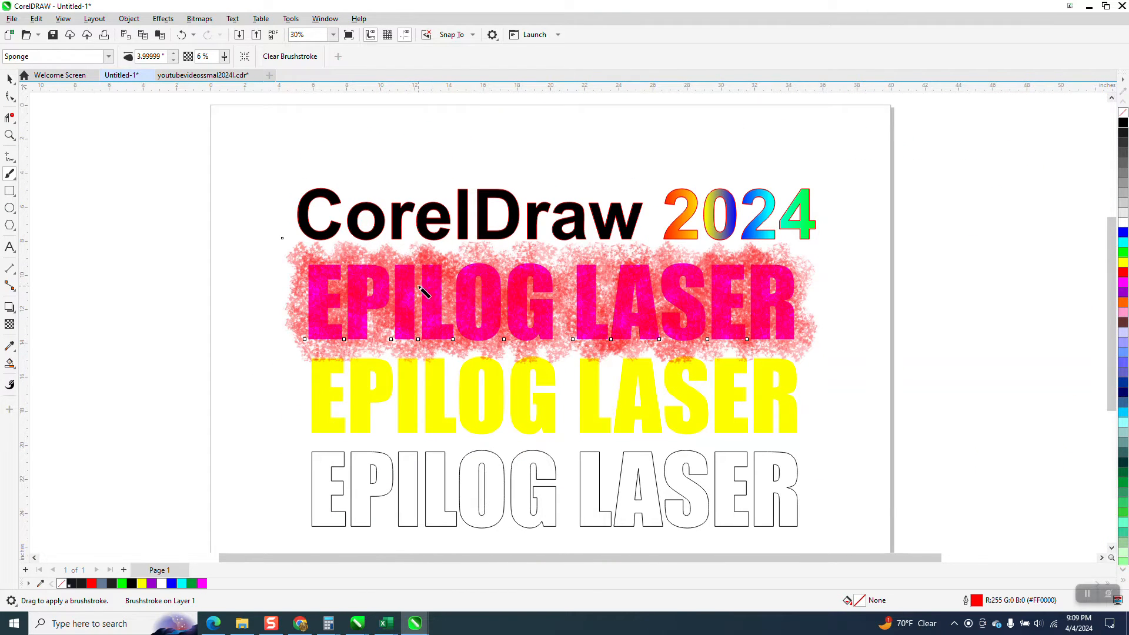
Apply the Silk Flower painterly brush to the unfilled, outlined EPILOG LASER text
click(384, 453)
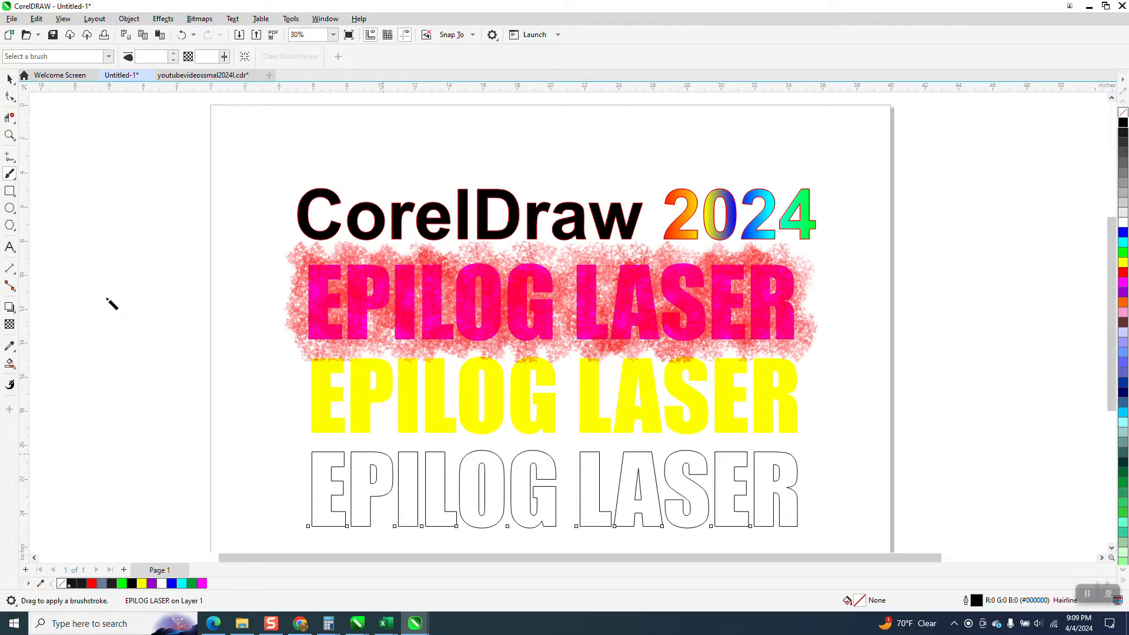
click(9, 78)
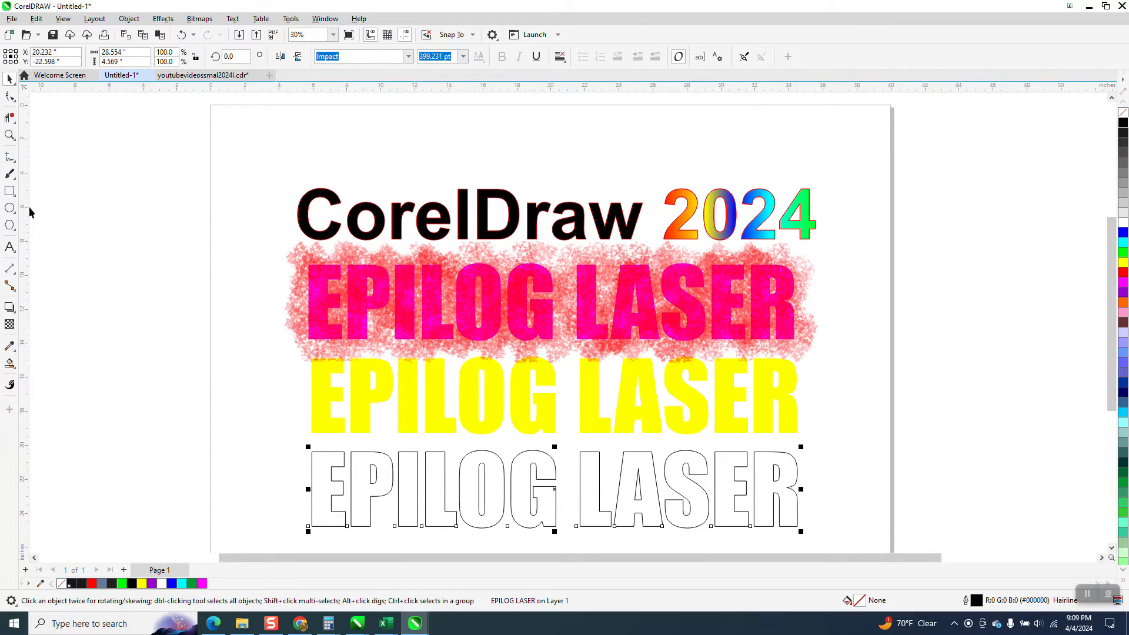
click(9, 173)
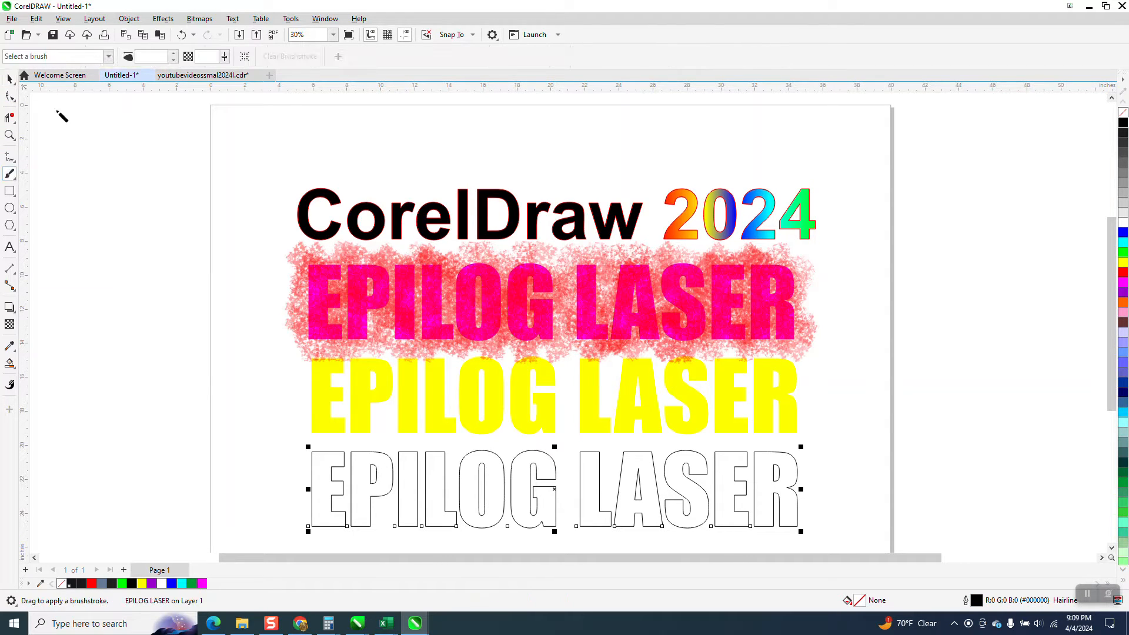
click(108, 57)
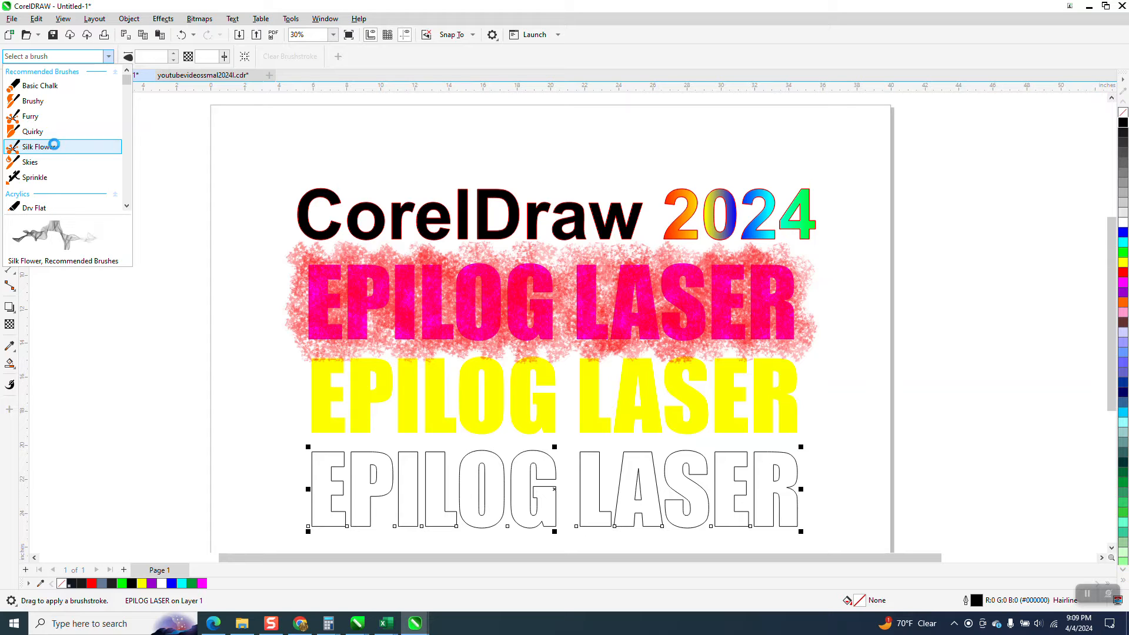
click(54, 145)
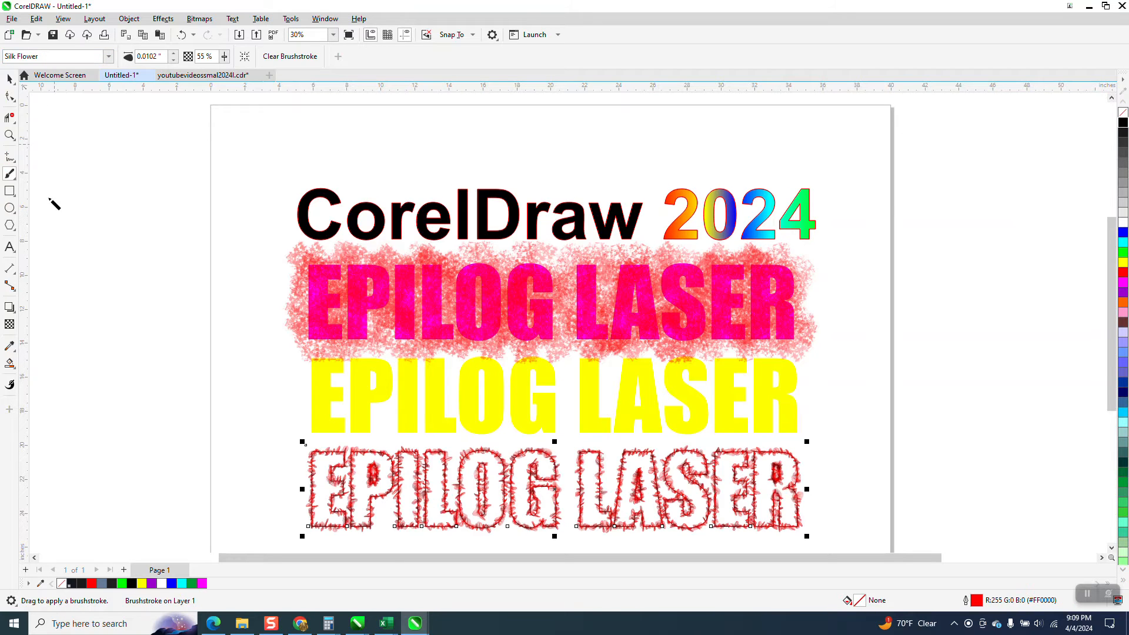
click(9, 135)
click(453, 503)
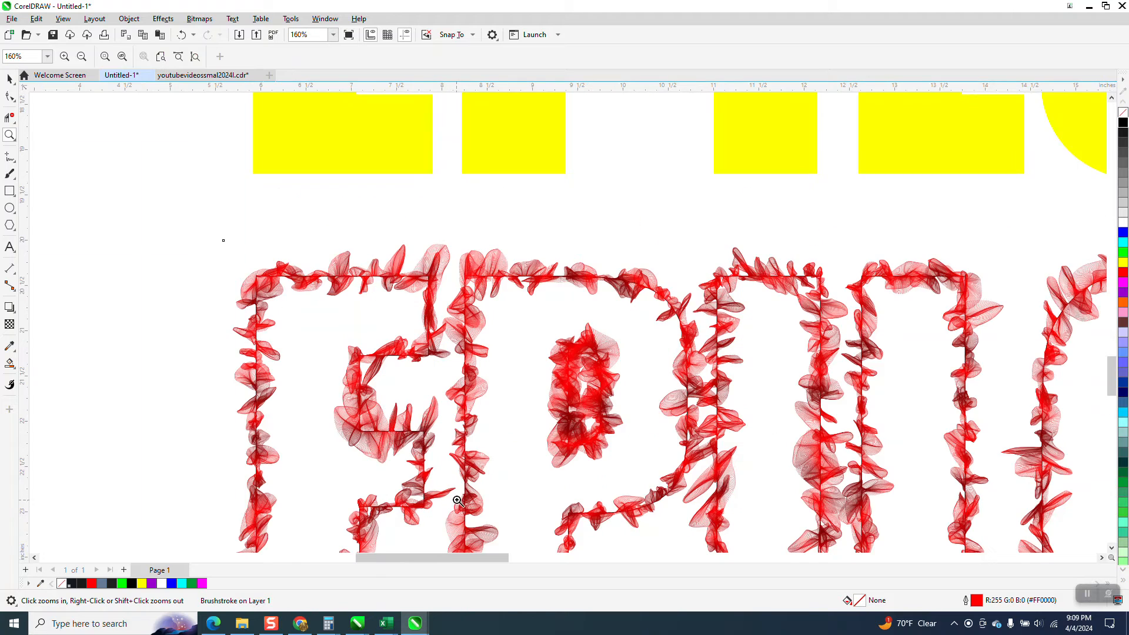
scroll(429, 470, down, 3)
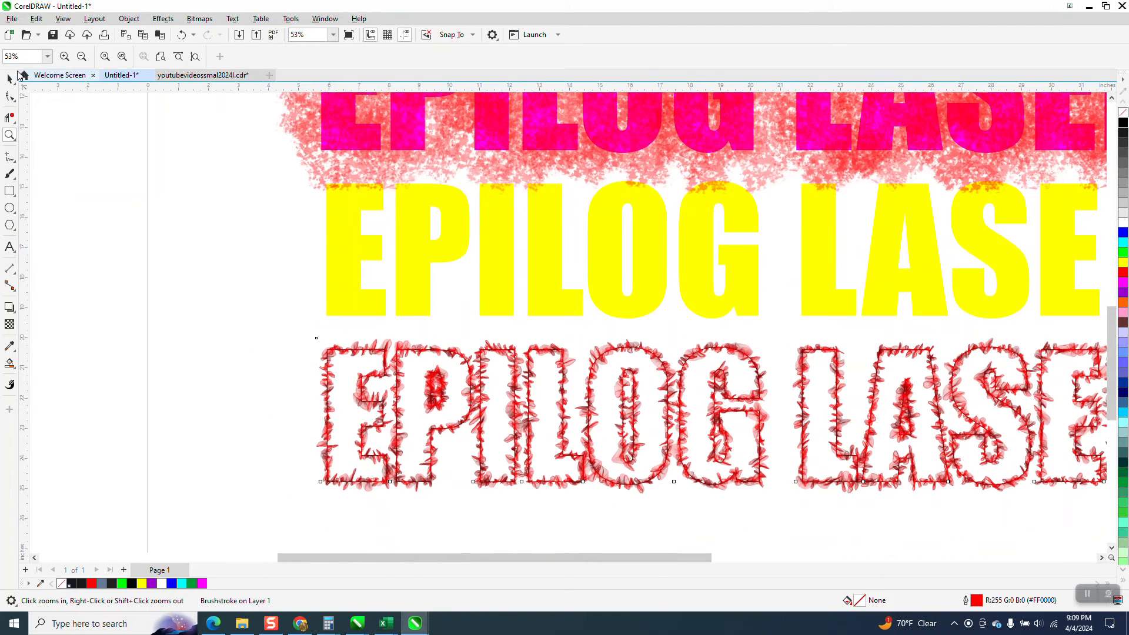
Increase the size of the Silk Flower brushstroke on the outlined text to 0.0402 inches
click(10, 78)
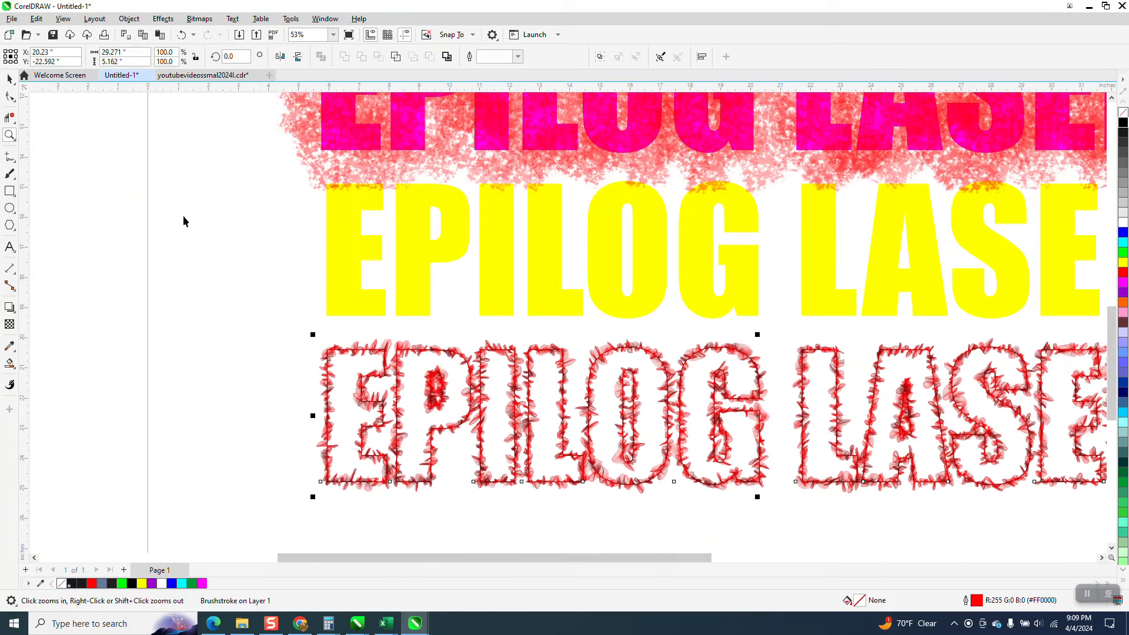
click(13, 173)
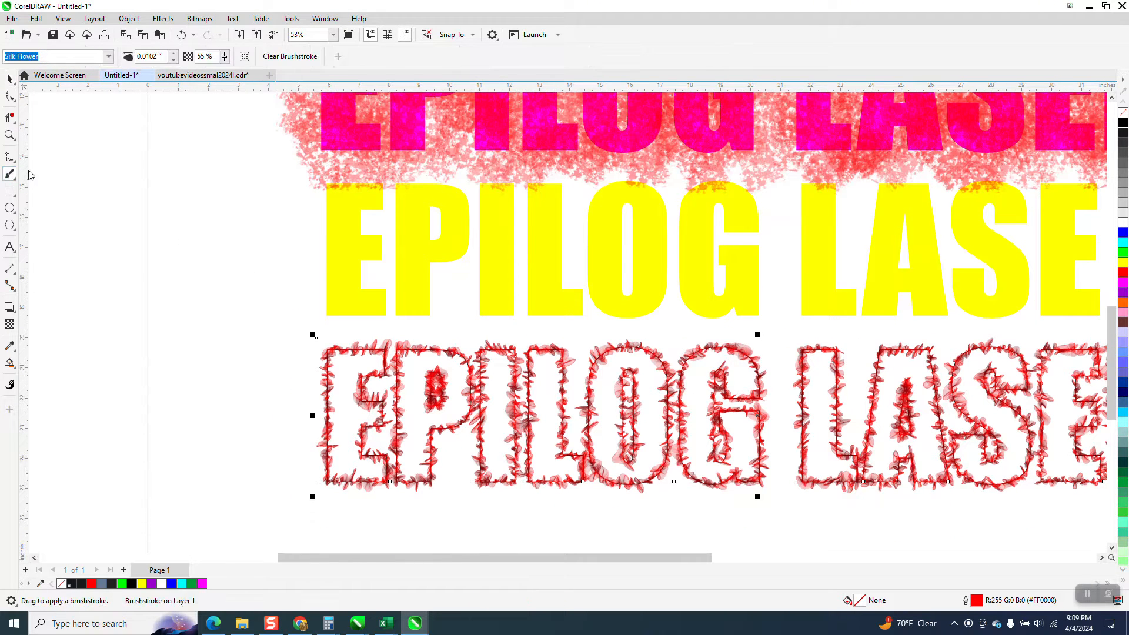
click(163, 57)
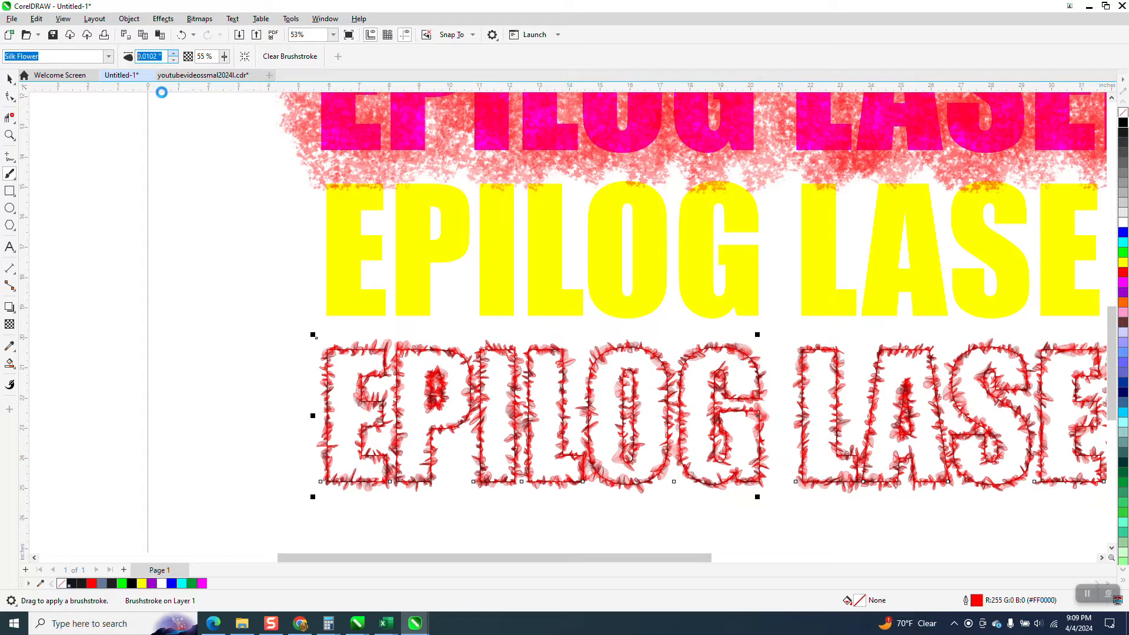
text(0.0202)
key(Return)
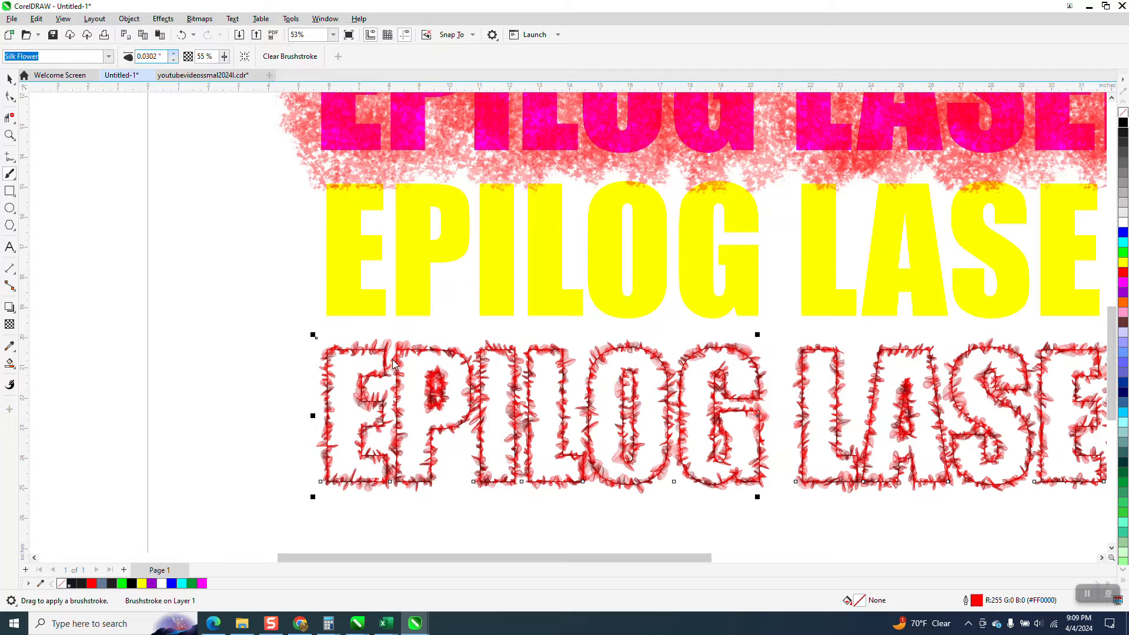
key(Return)
key(Up)
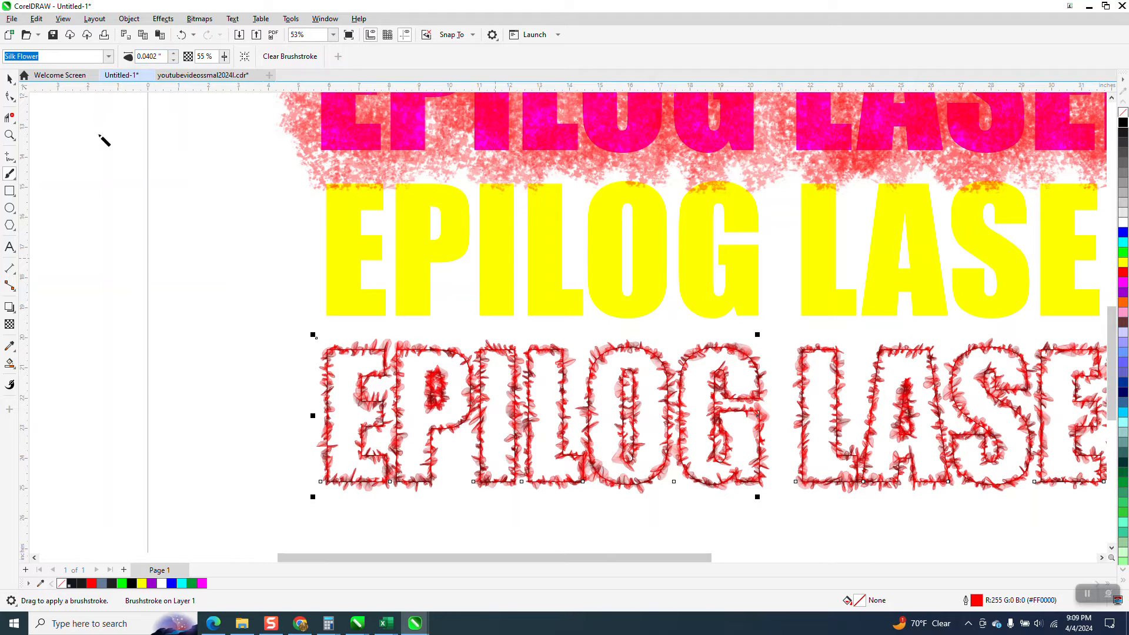
Move the yellow EPILOG LASER text slightly down, clear of the brushstroke around the magenta text
click(9, 79)
click(420, 219)
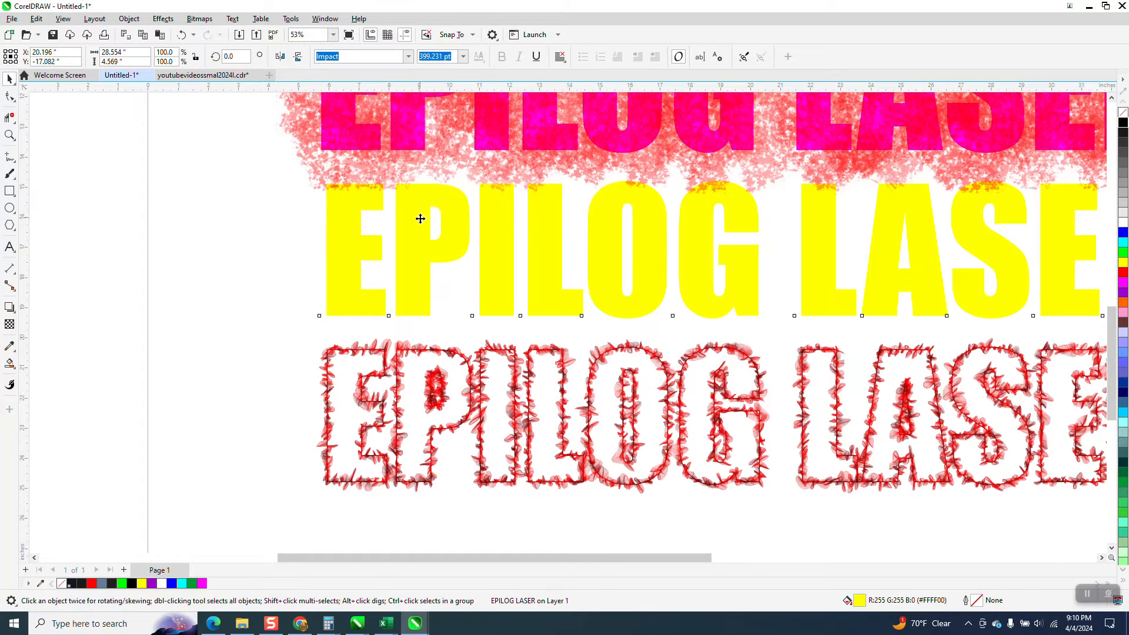
drag(419, 218, 415, 233)
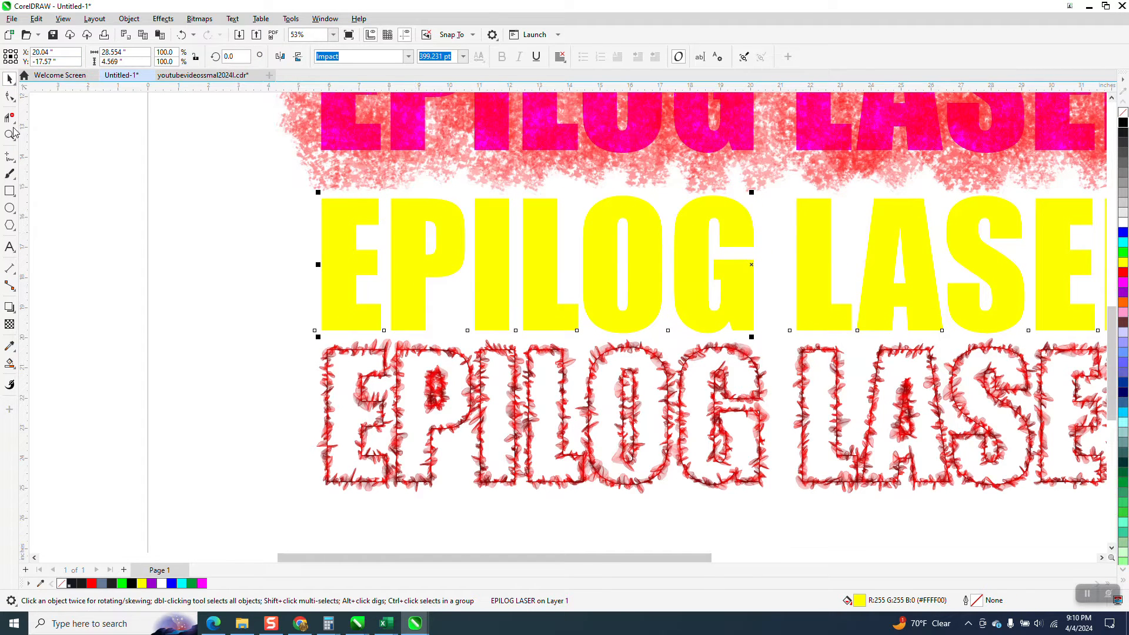
Apply the Fan painterly brush from the Oils category to the yellow EPILOG LASER text
click(11, 174)
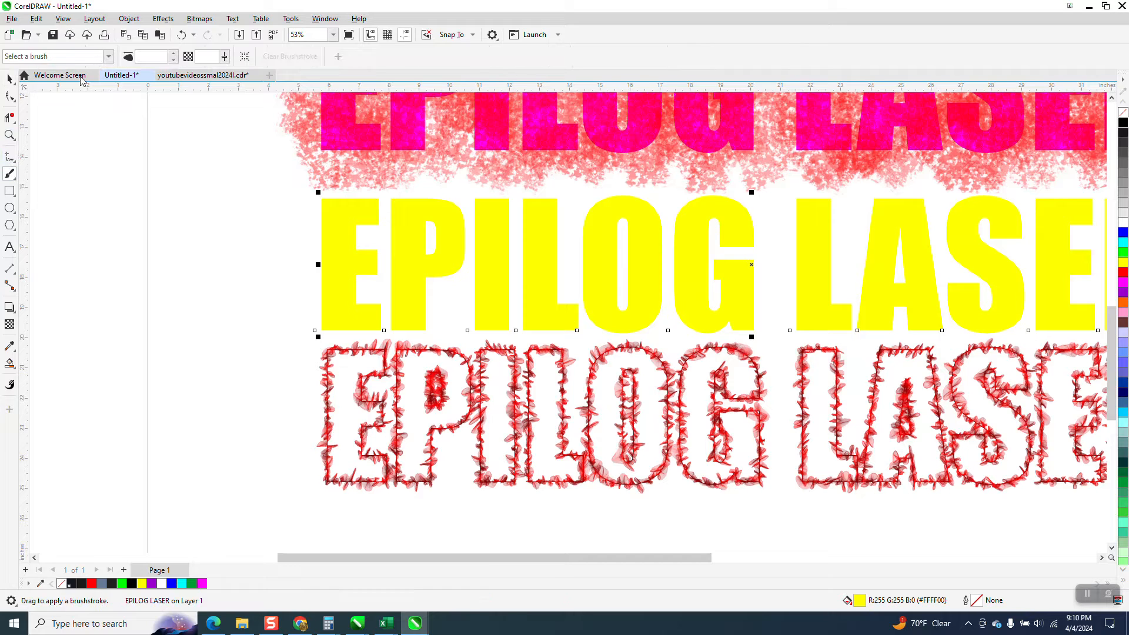
click(110, 57)
scroll(124, 170, down, 6)
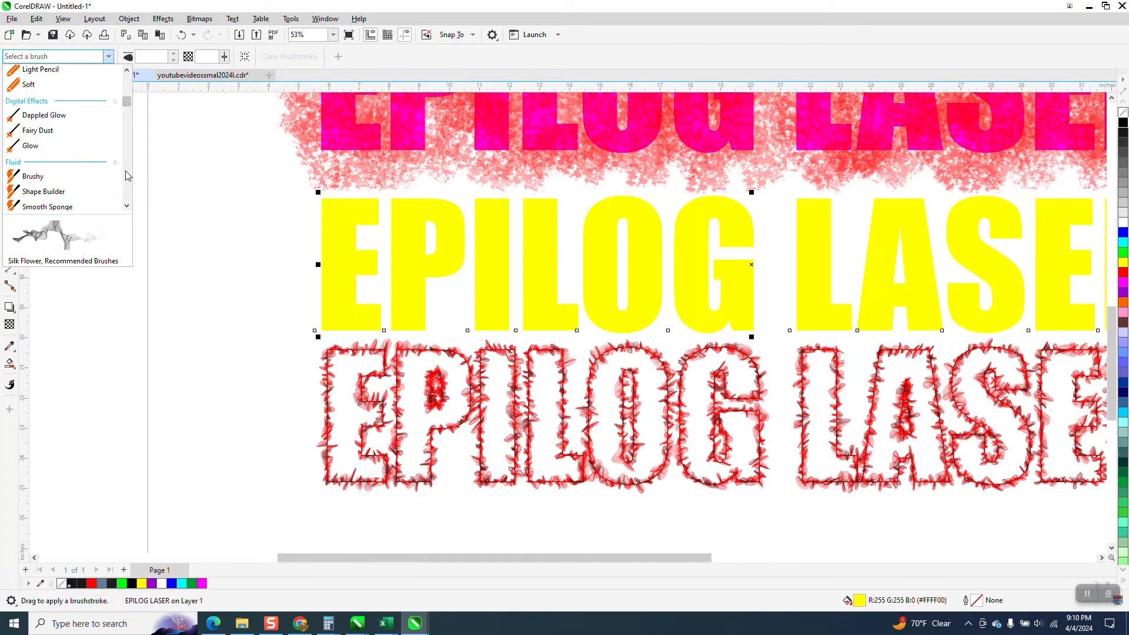
scroll(125, 175, down, 3)
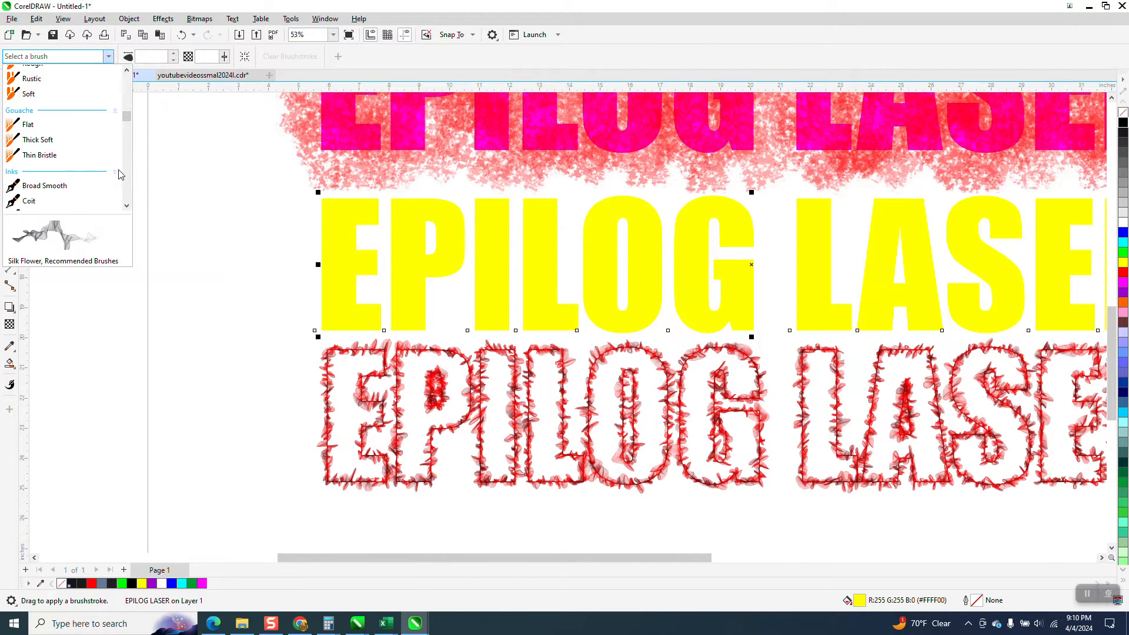
scroll(119, 174, down, 5)
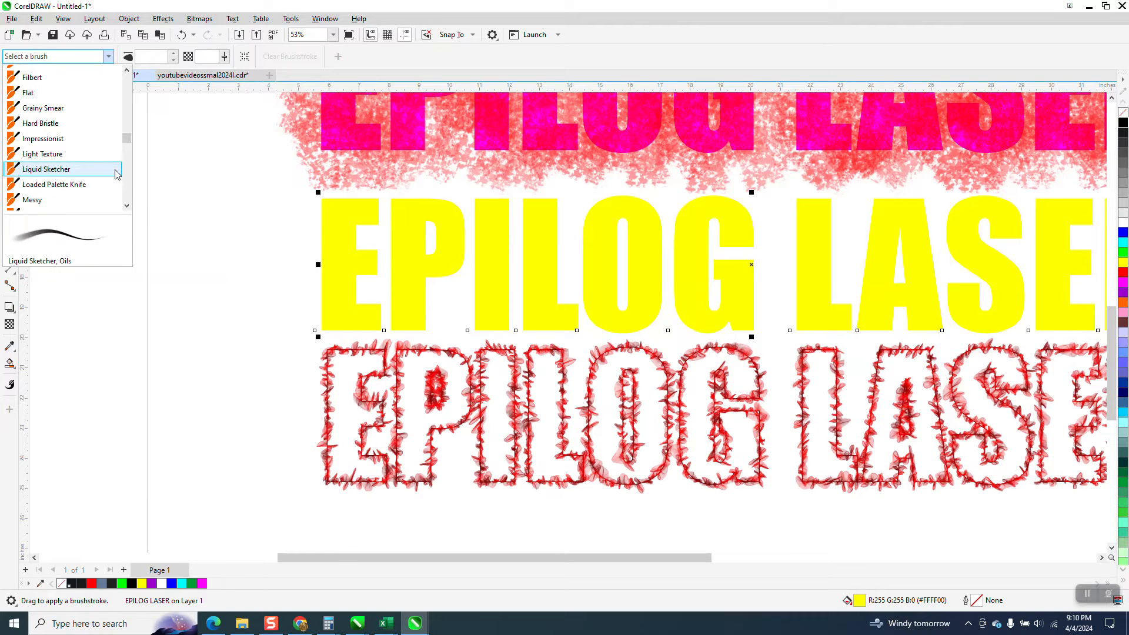
scroll(27, 114, up, 3)
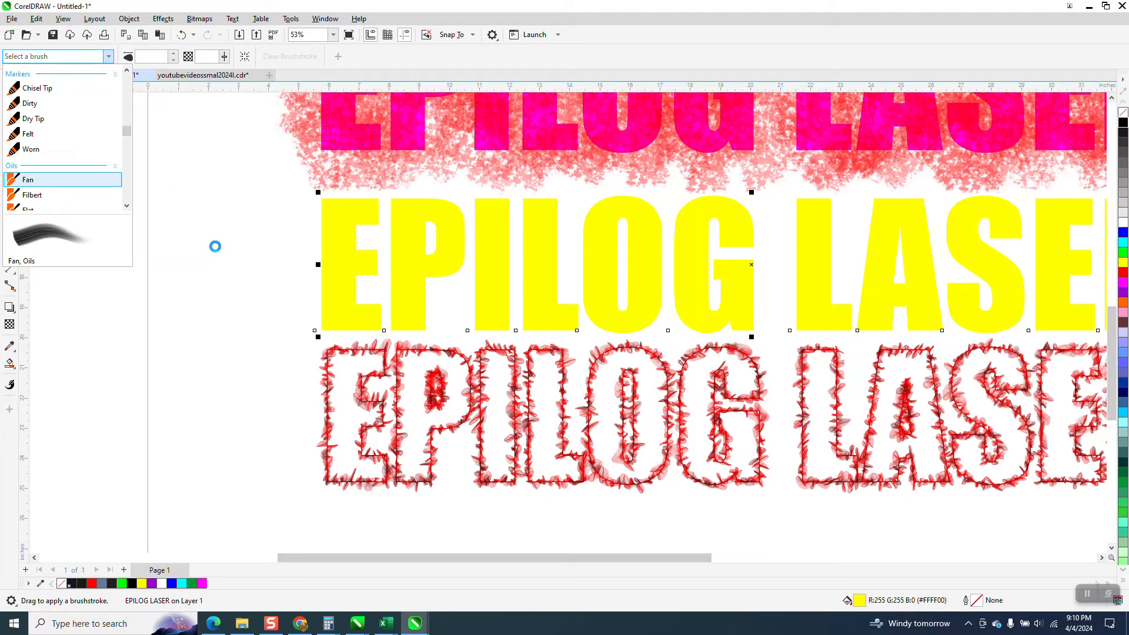
click(381, 272)
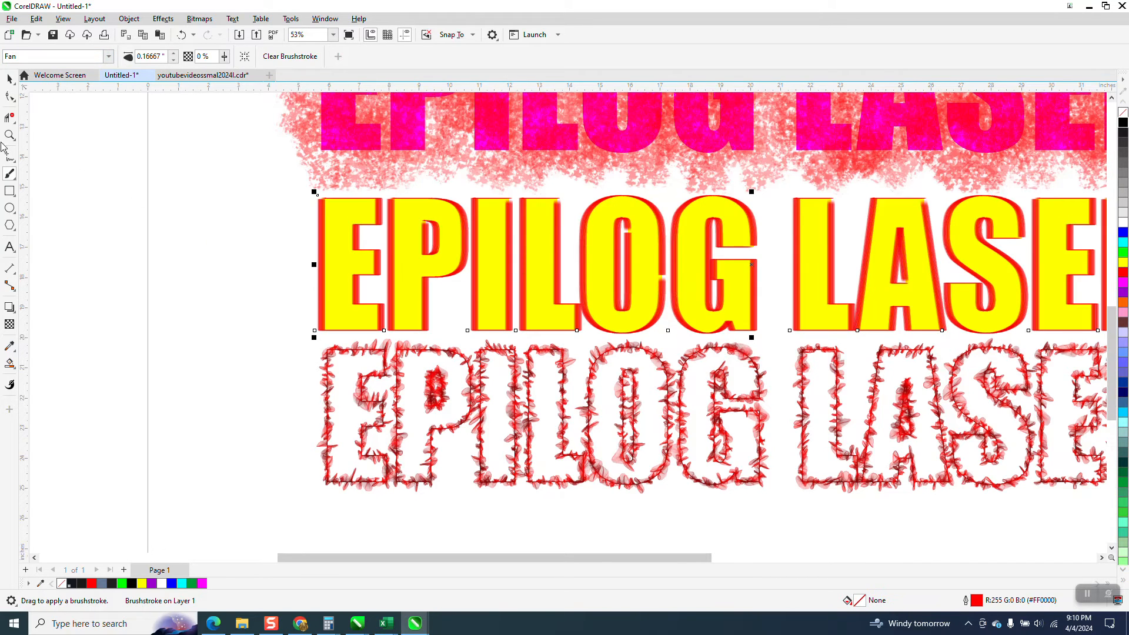
Examine the edges of the Fan brushstroke on the yellow EPILOG LASER text up close
key(z)
click(474, 260)
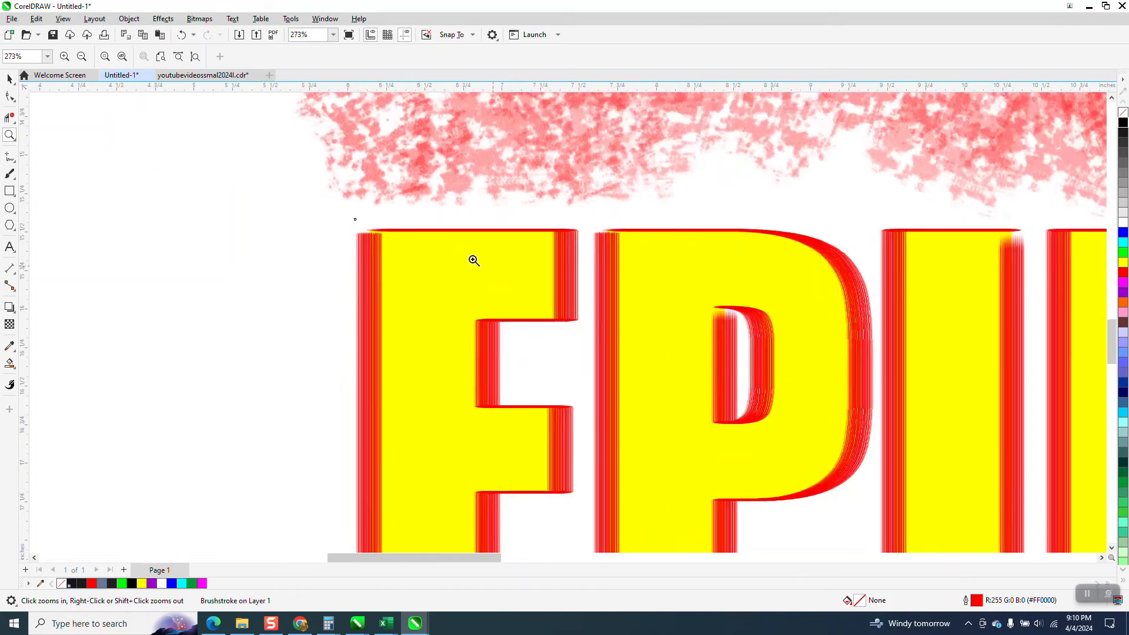
right_click(474, 261)
right_click(462, 247)
right_click(462, 284)
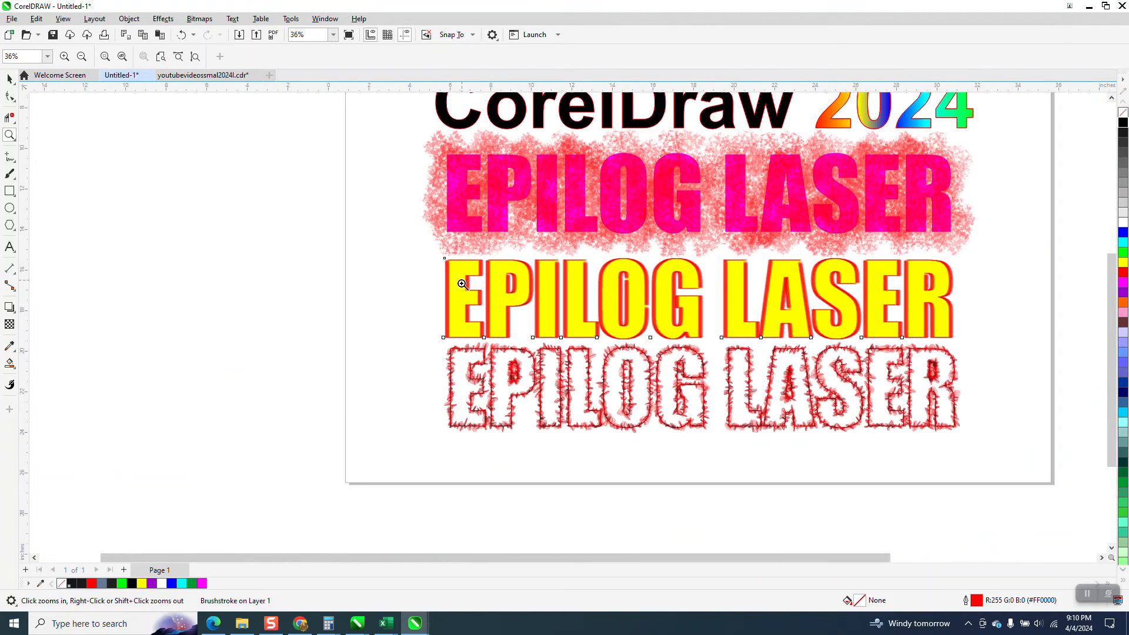
right_click(462, 284)
Move the CorelDraw 2024 title up and shift the magenta EPILOG LASER text with its sponge brushstroke to the left
key(space)
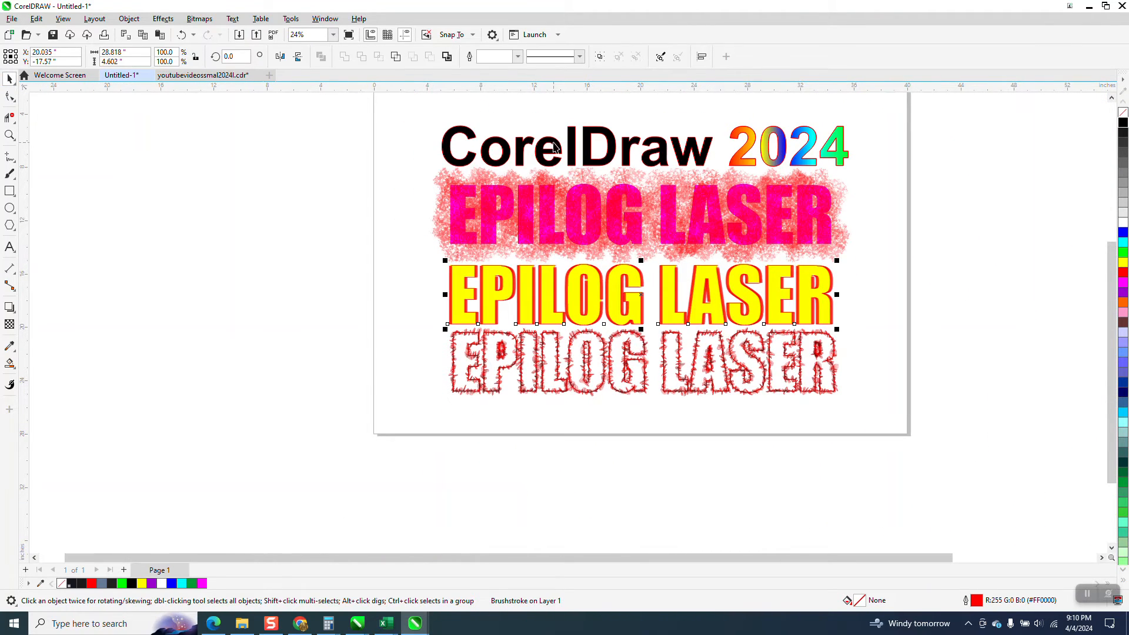
drag(553, 147, 554, 118)
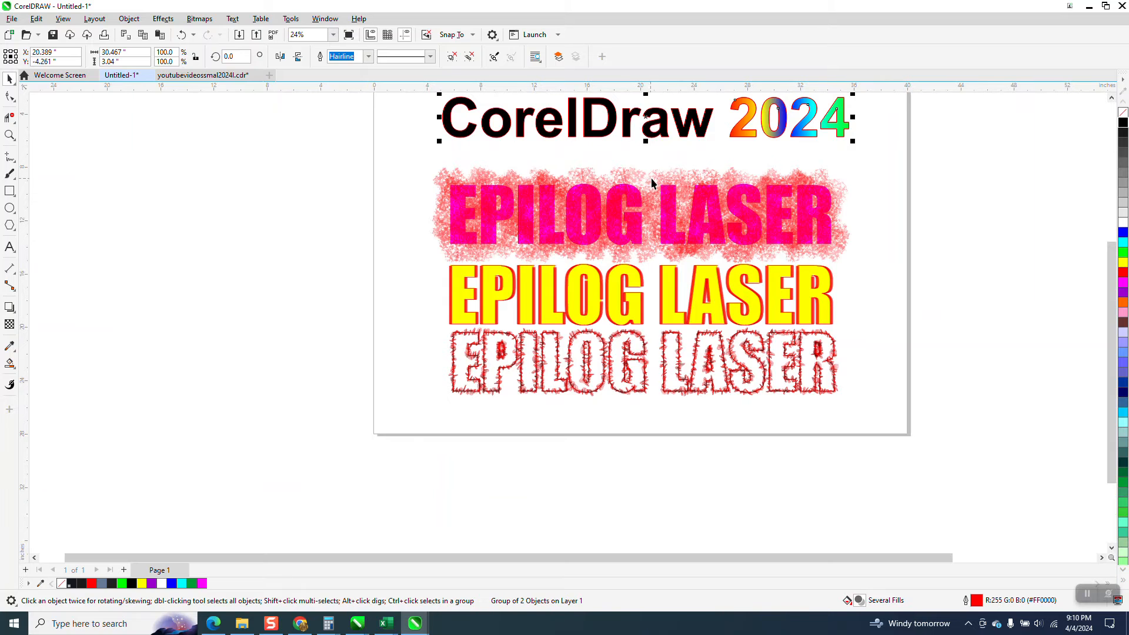
mouse_move(651, 183)
mouse_down()
mouse_move(518, 188)
mouse_move(600, 202)
mouse_up()
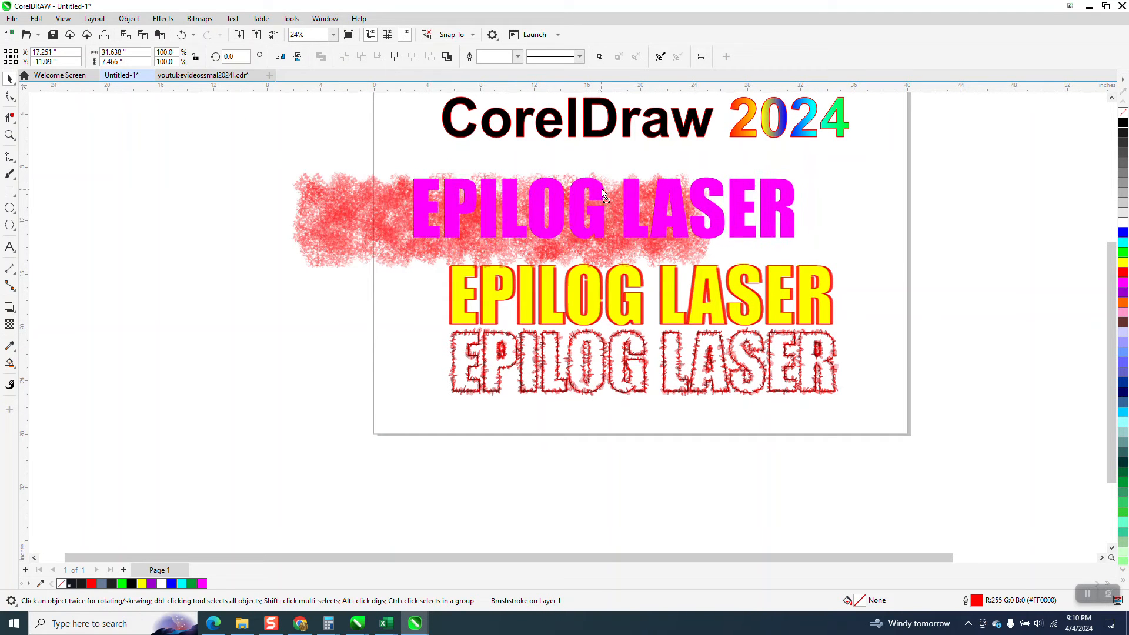
Break the magenta text's brushstroke apart and move the separated red sponge bitmap off to the left of the text
click(131, 19)
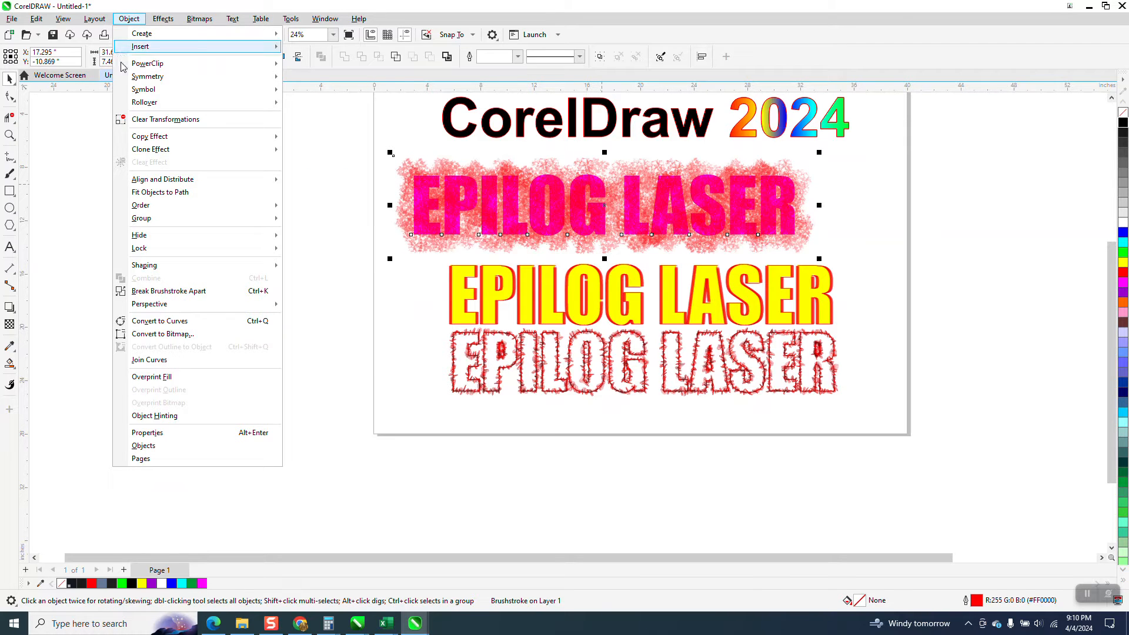
click(197, 291)
click(337, 200)
drag(417, 172, 108, 175)
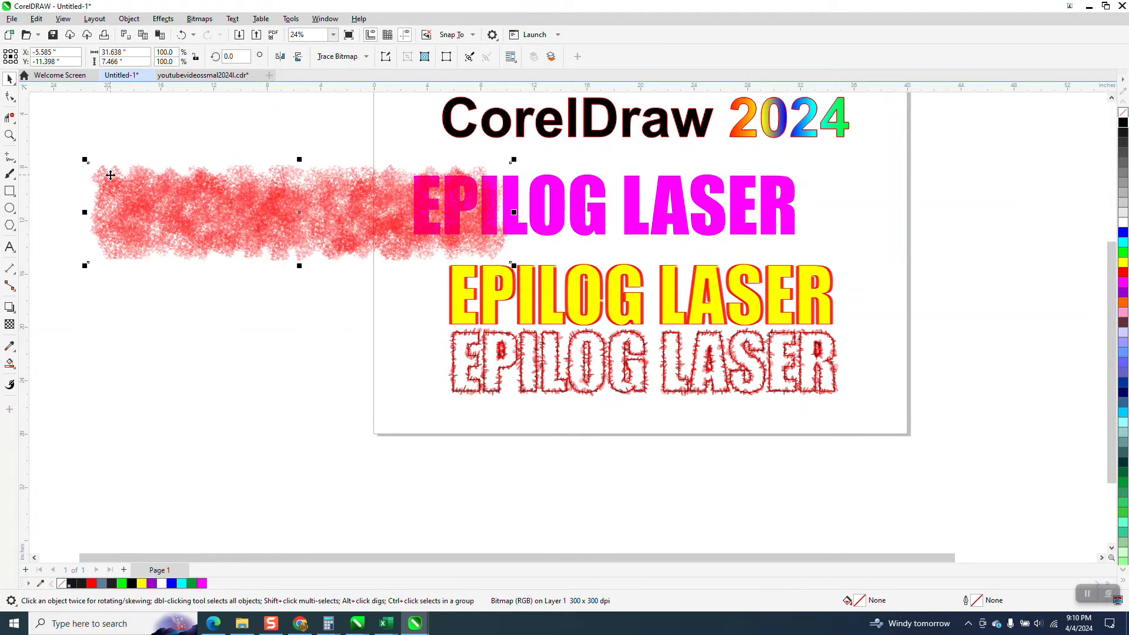
Remove the fill from the magenta EPILOG LASER text and give it a black outline
click(607, 188)
click(1122, 112)
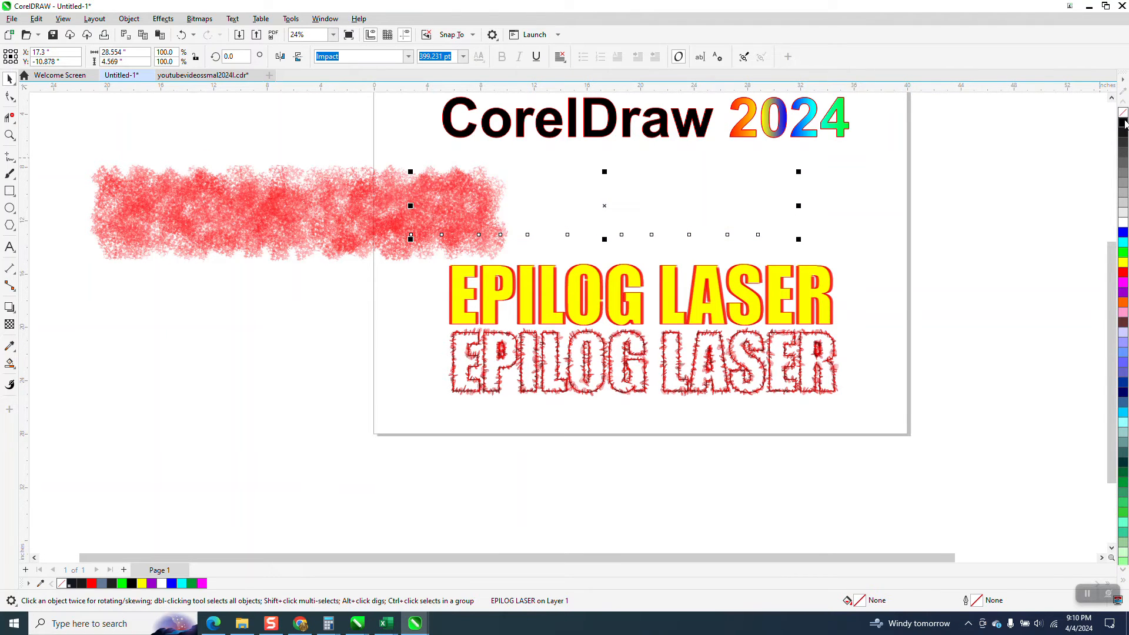
right_click(1123, 122)
Convert the red sponge brushstroke to a 300 dpi RGB bitmap with anti-aliasing and a transparent background
click(364, 211)
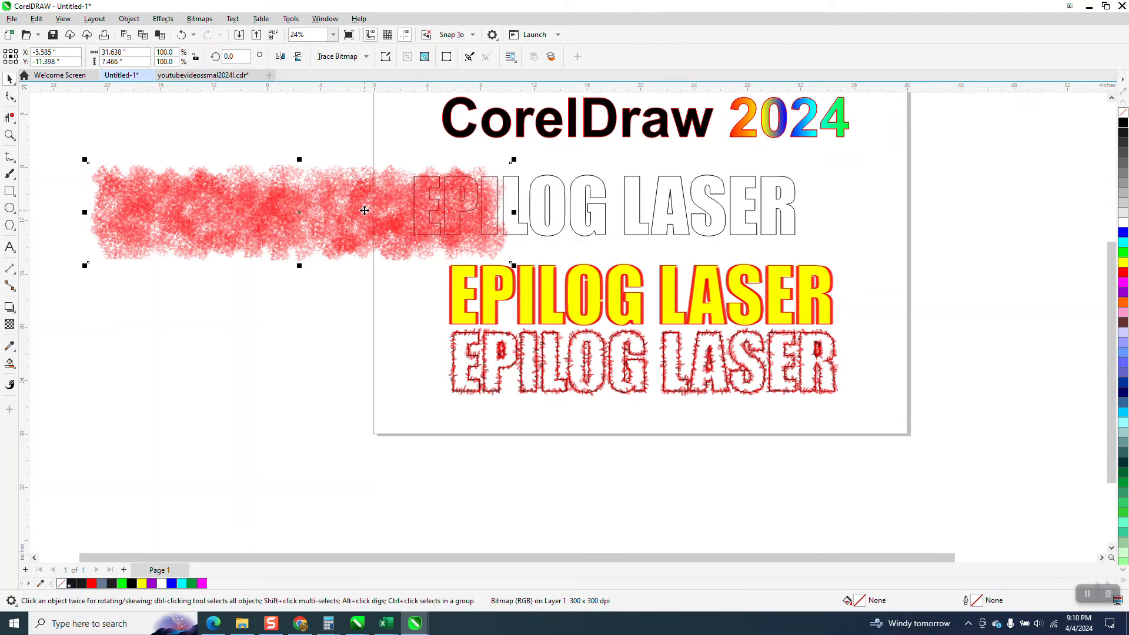
click(128, 19)
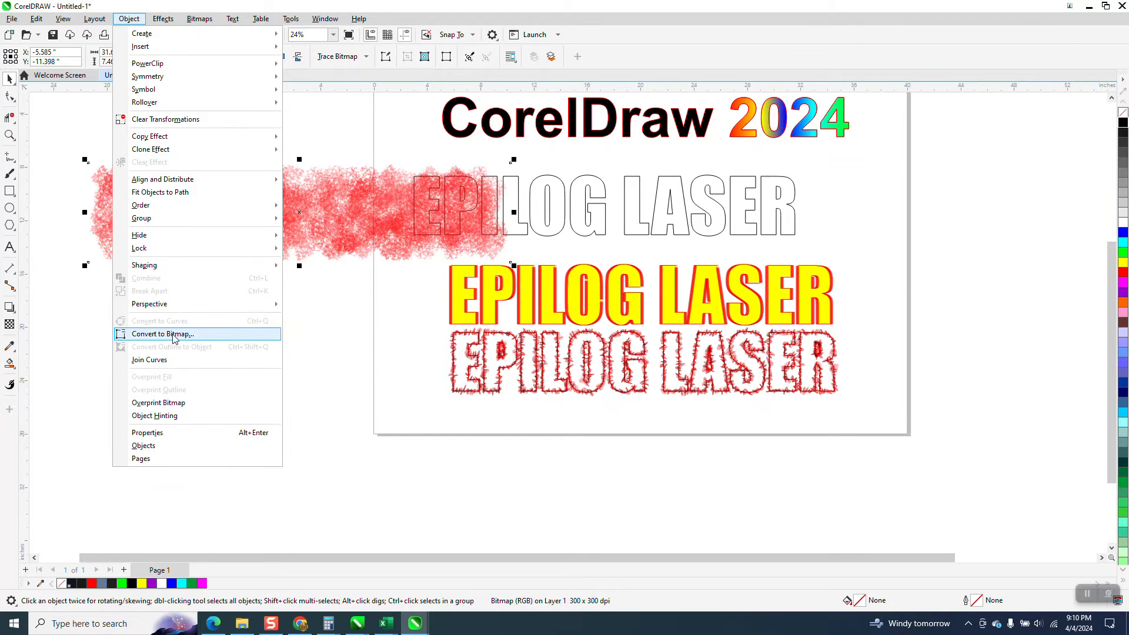
click(159, 333)
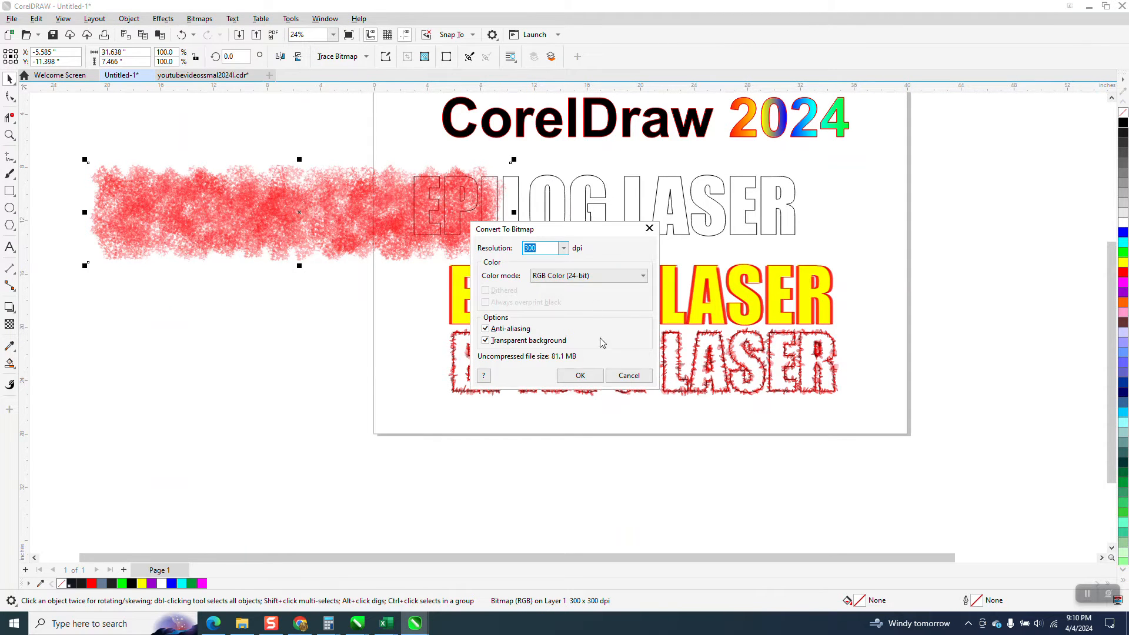
click(579, 375)
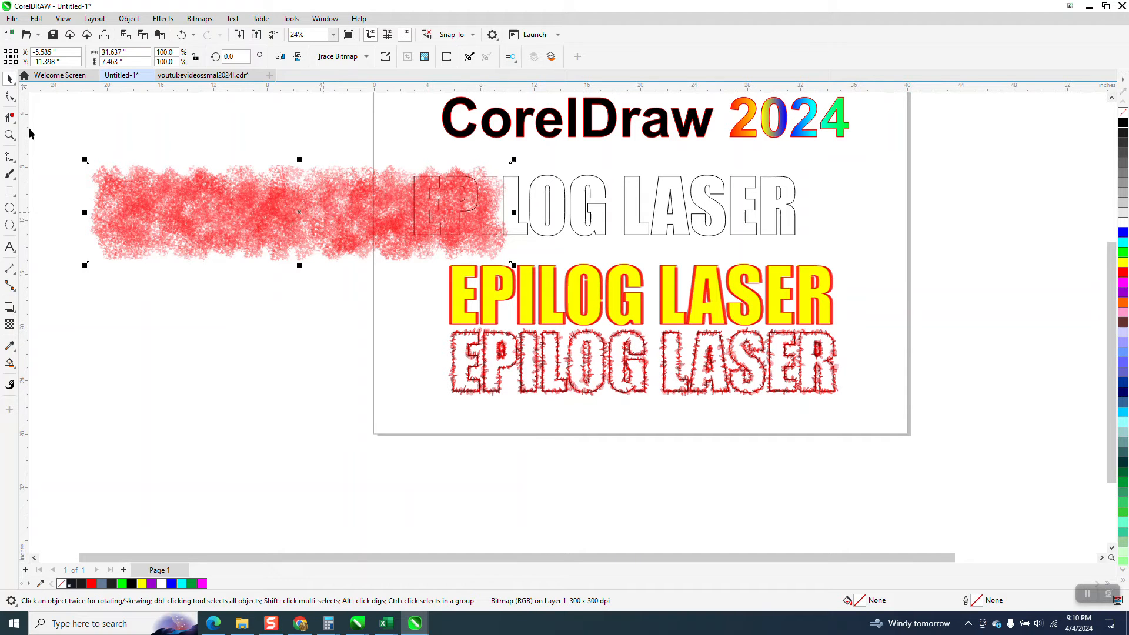
Try intersecting the red sponge bitmap with the outlined EPILOG LASER text, and delete the extra outline copy
drag(320, 200, 618, 196)
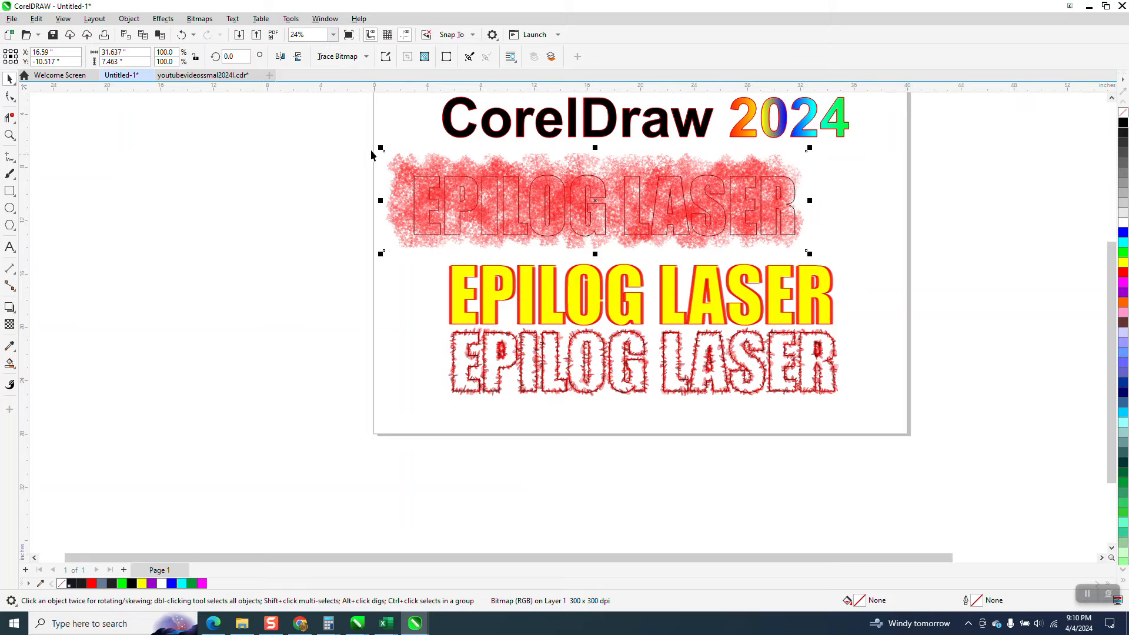
drag(355, 134, 849, 264)
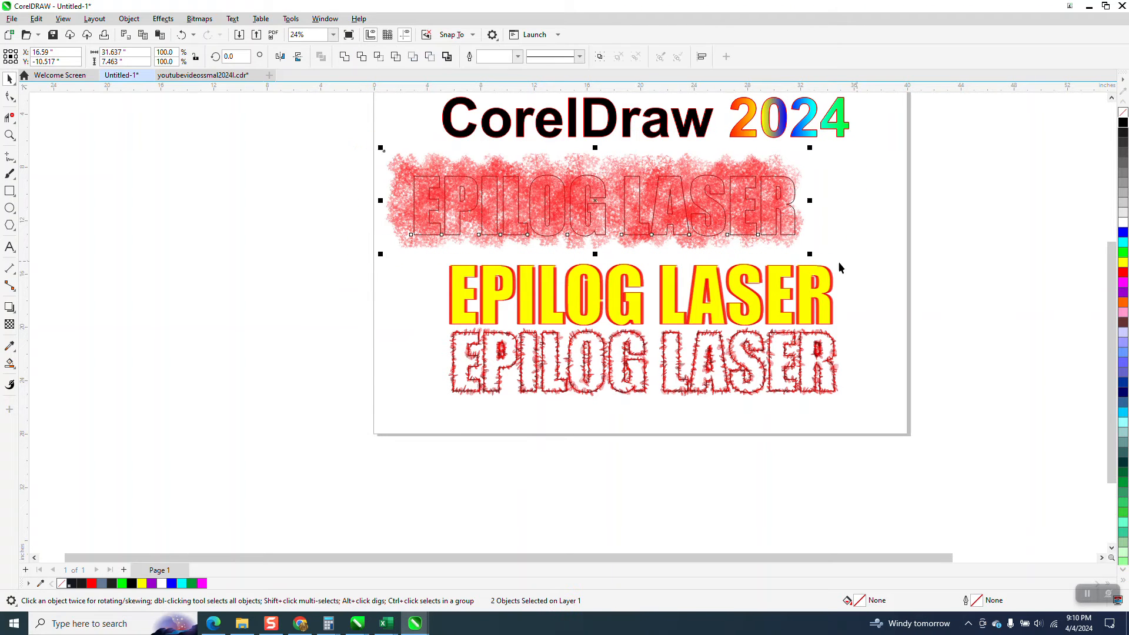
click(378, 63)
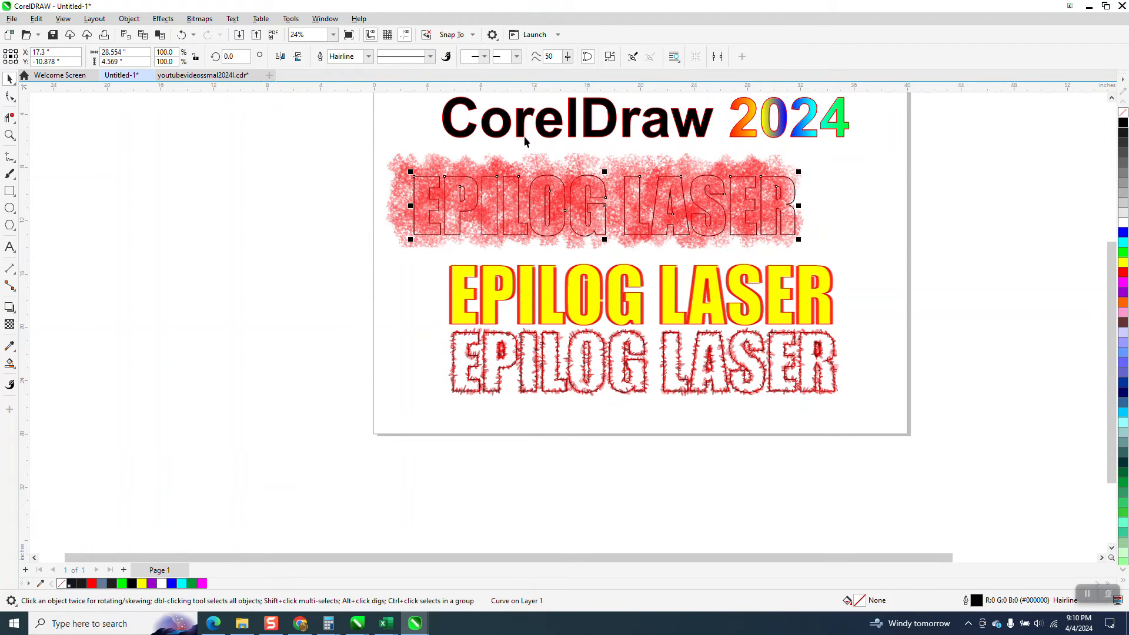
drag(614, 197, 277, 345)
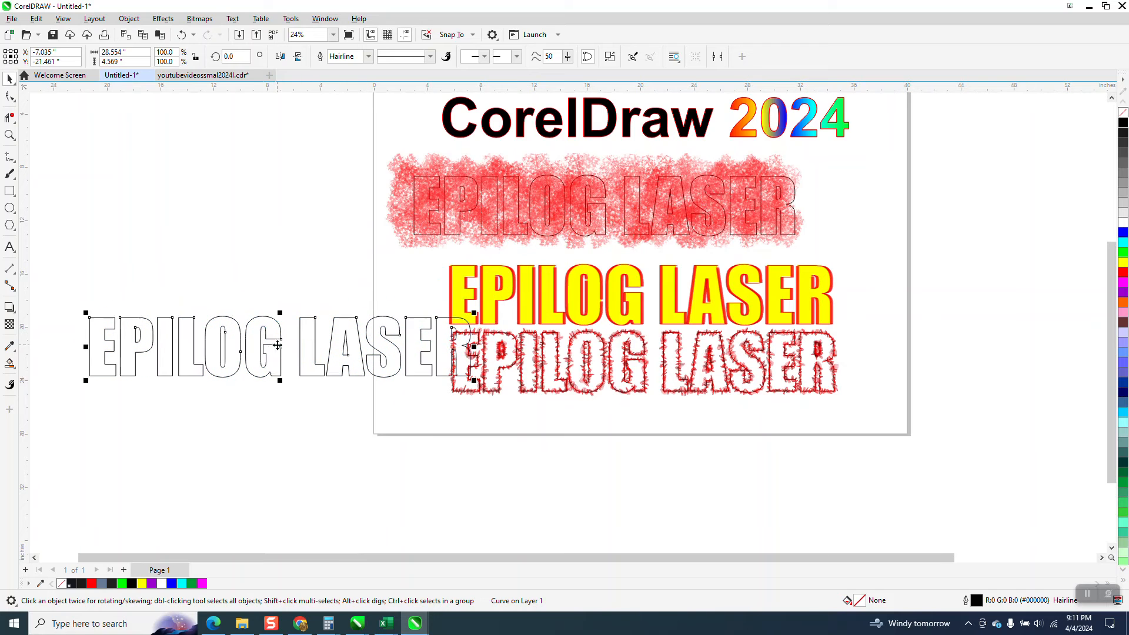
mouse_move(512, 214)
mouse_down()
mouse_move(189, 252)
mouse_move(169, 277)
mouse_move(389, 203)
mouse_move(545, 201)
mouse_up()
click(390, 317)
key(Delete)
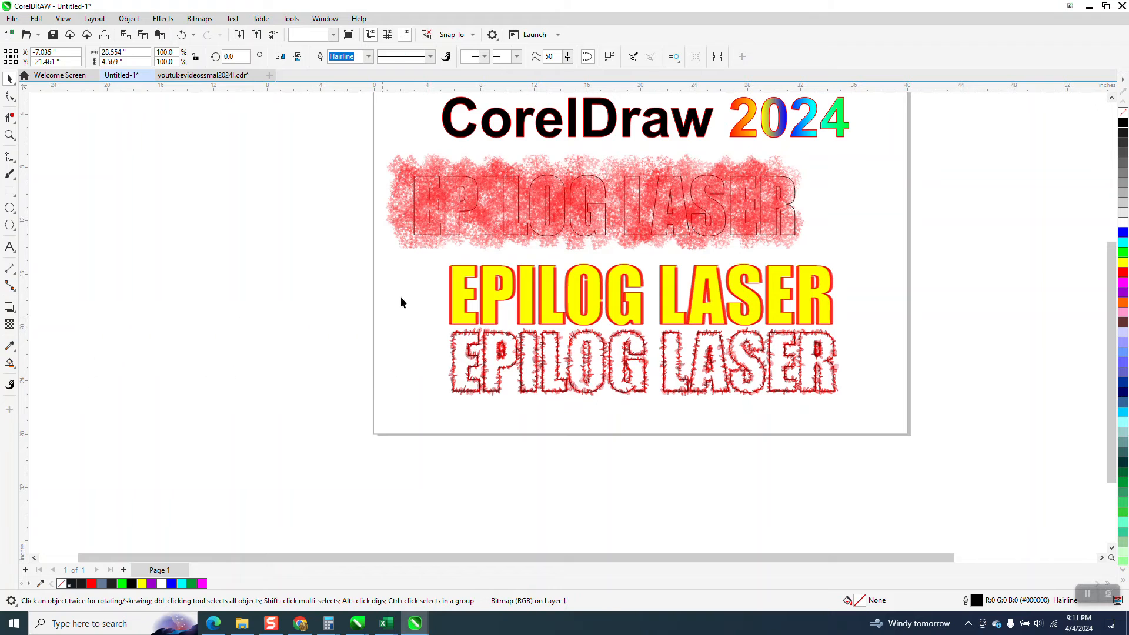
Move the red sponge bitmap aside and convert the outlined EPILOG LASER text to curves
click(496, 221)
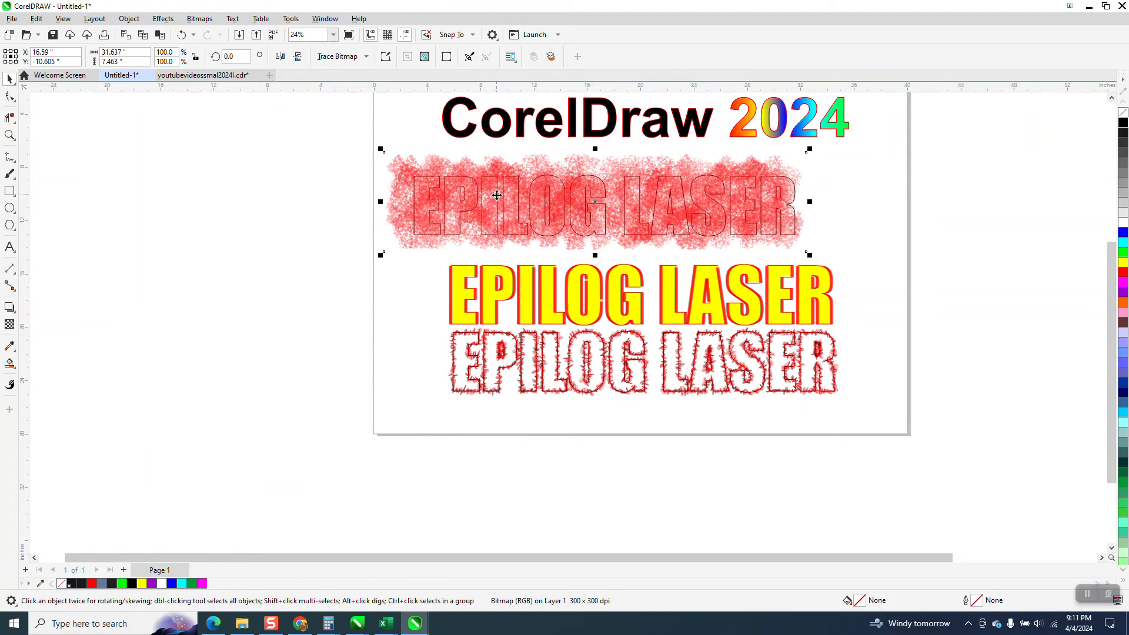
drag(457, 191, 314, 238)
click(431, 180)
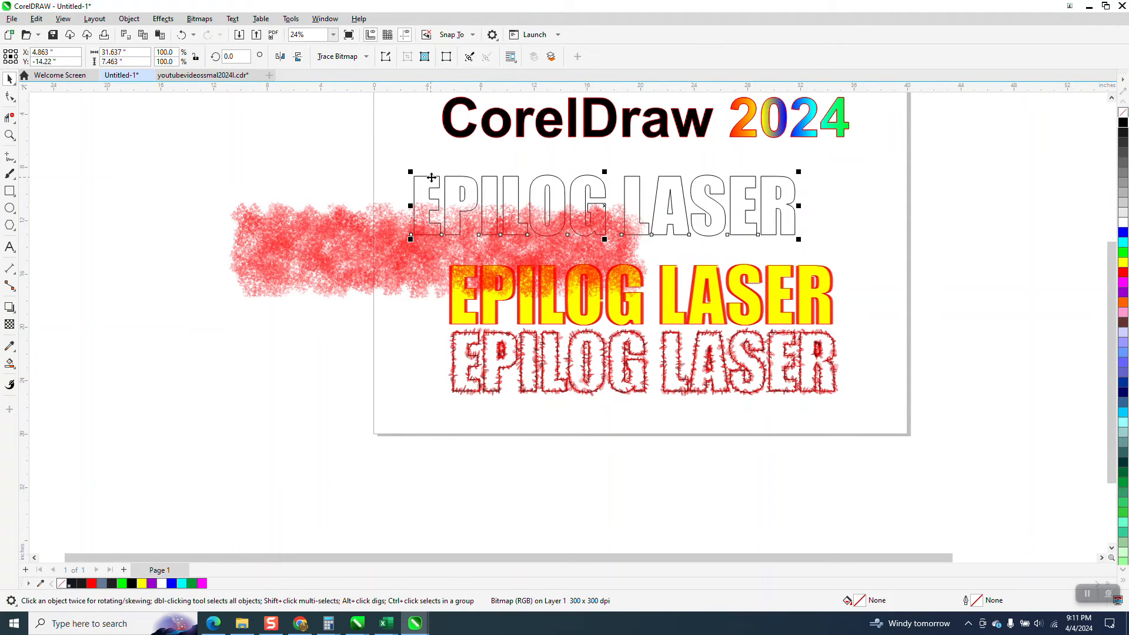
click(129, 18)
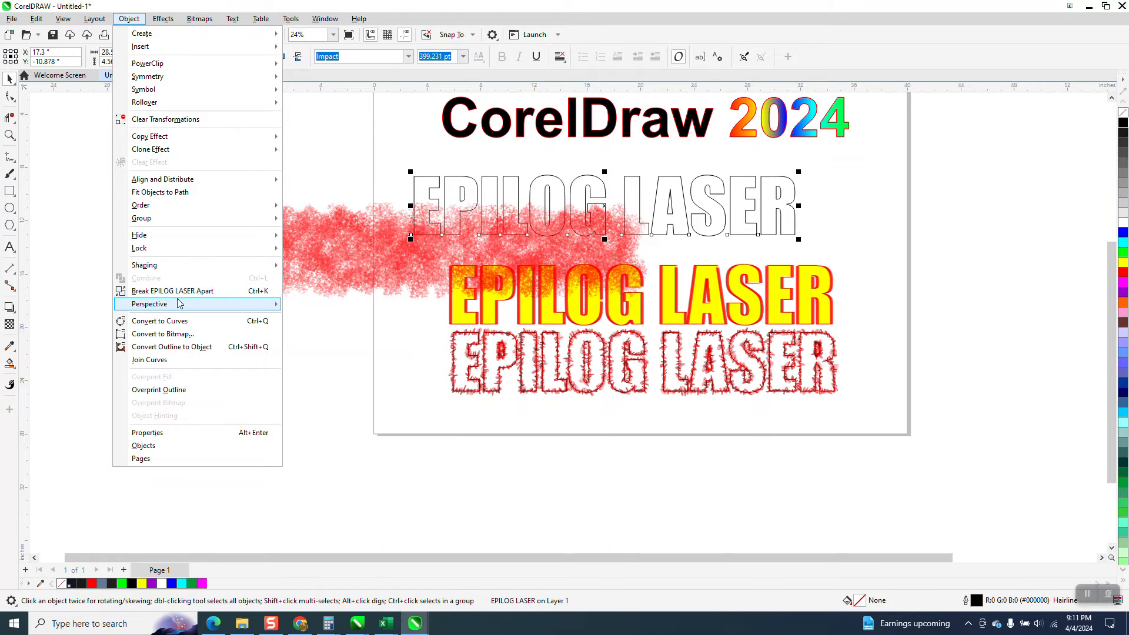
click(177, 320)
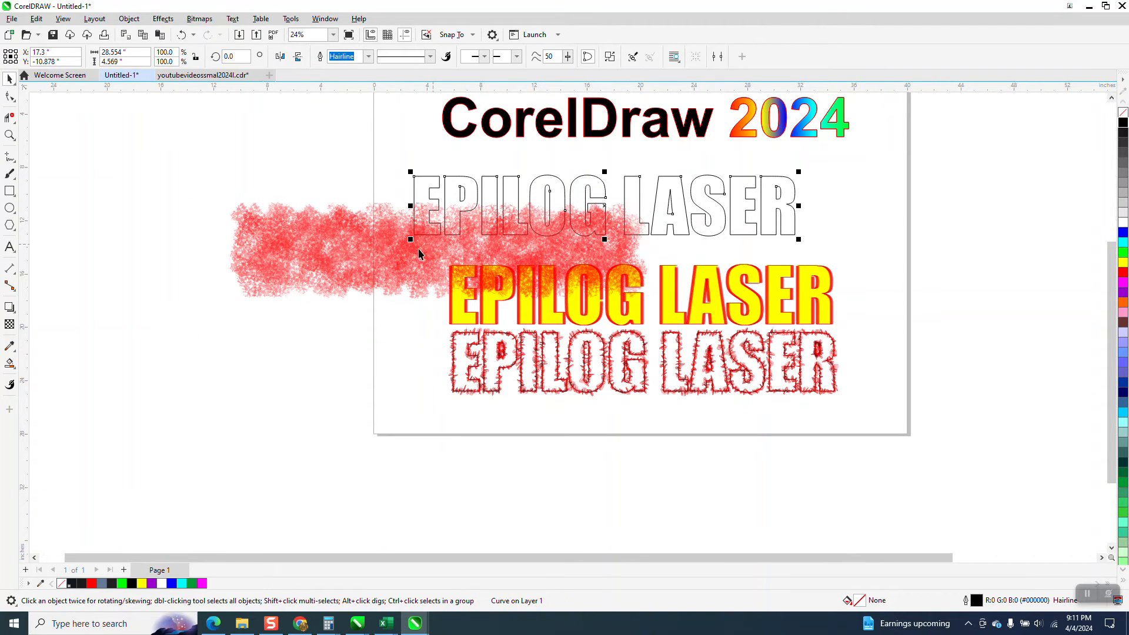
Center the red sponge bitmap over the EPILOG LASER curves and move both off the left side of the page
mouse_move(393, 256)
mouse_down()
mouse_move(467, 223)
mouse_move(555, 207)
mouse_up()
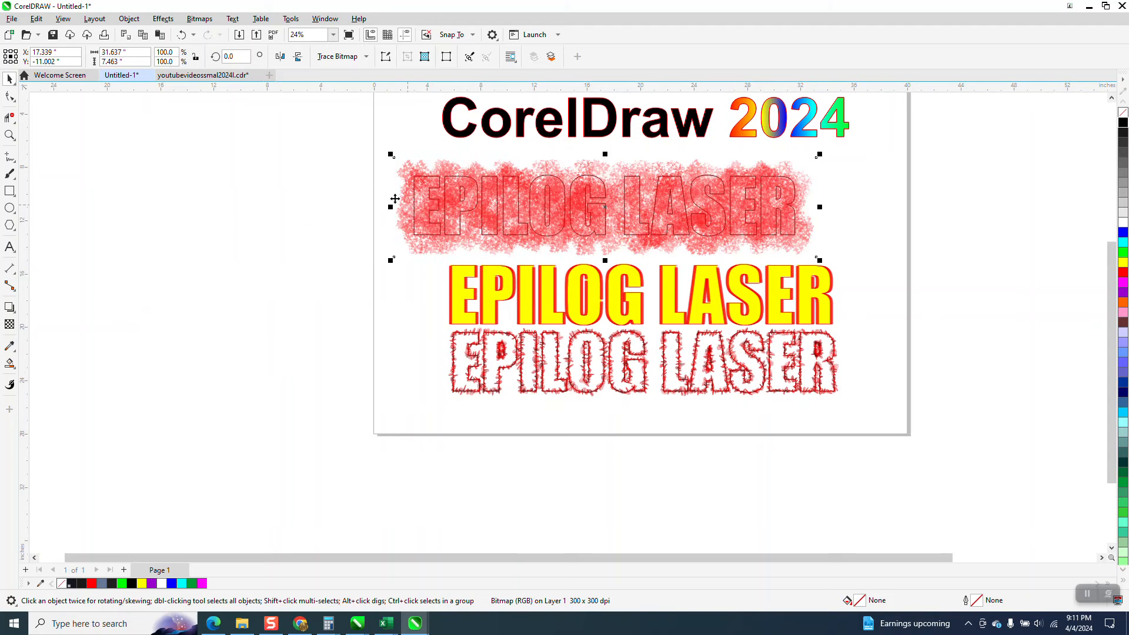
drag(358, 138, 751, 266)
drag(873, 271, 873, 271)
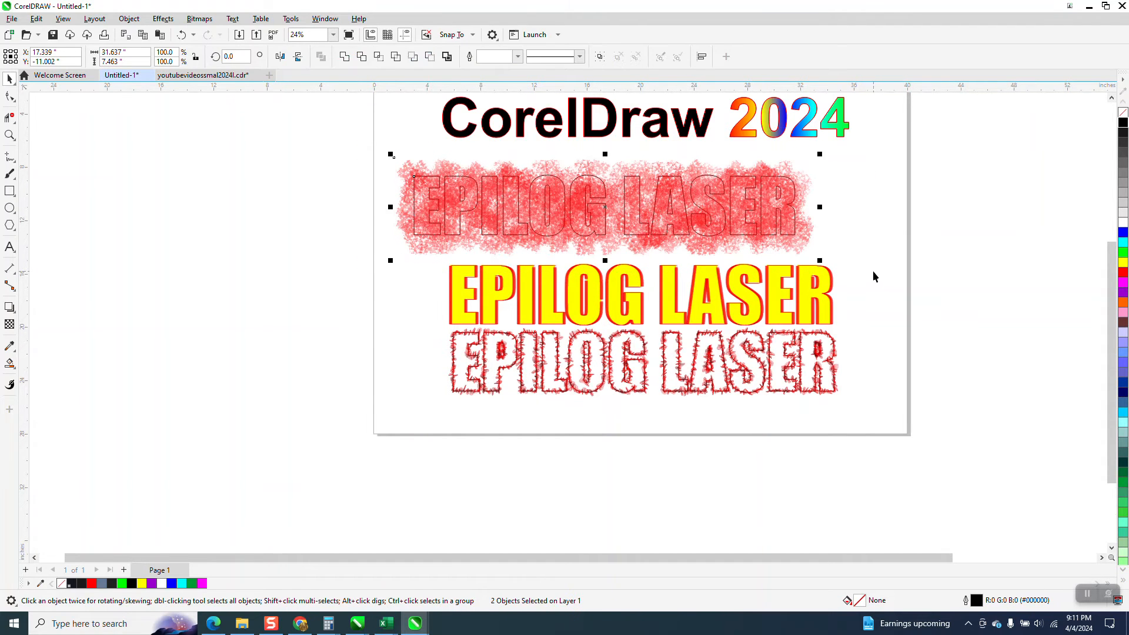
scroll(796, 270, down, 1)
drag(453, 253, 45, 299)
Intersect the red sponge bitmap with the EPILOG LASER curves beside the page
scroll(176, 288, down, 3)
drag(134, 229, 425, 366)
click(379, 56)
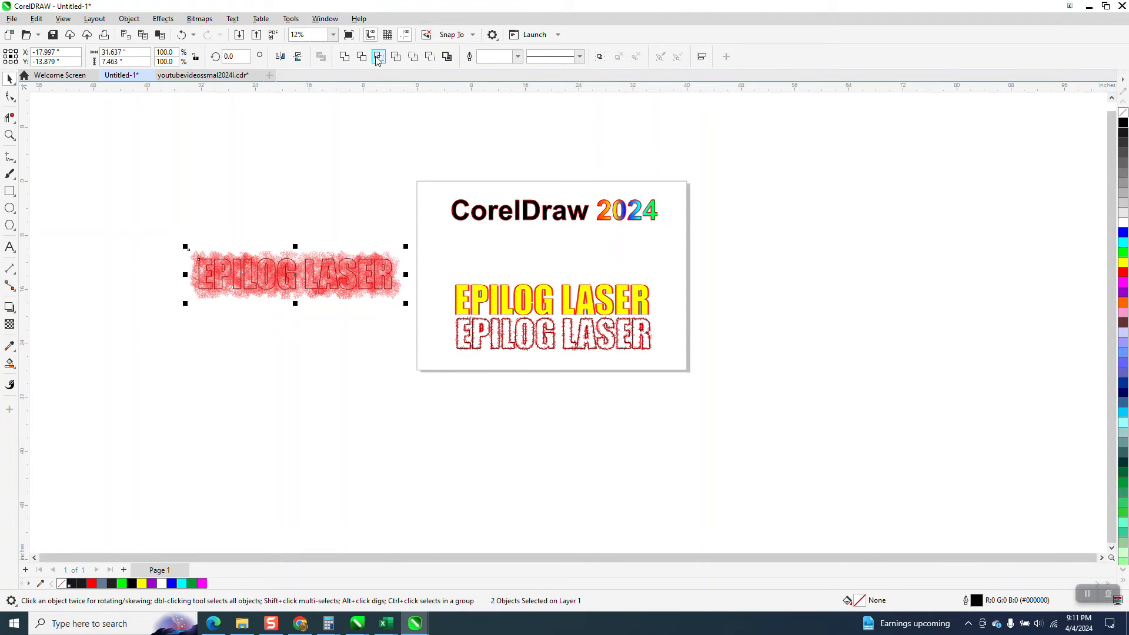
Separate the pieces by placing the intersected outline below the original EPILOG LASER curves and the red sponge bitmap above them
drag(295, 287, 299, 340)
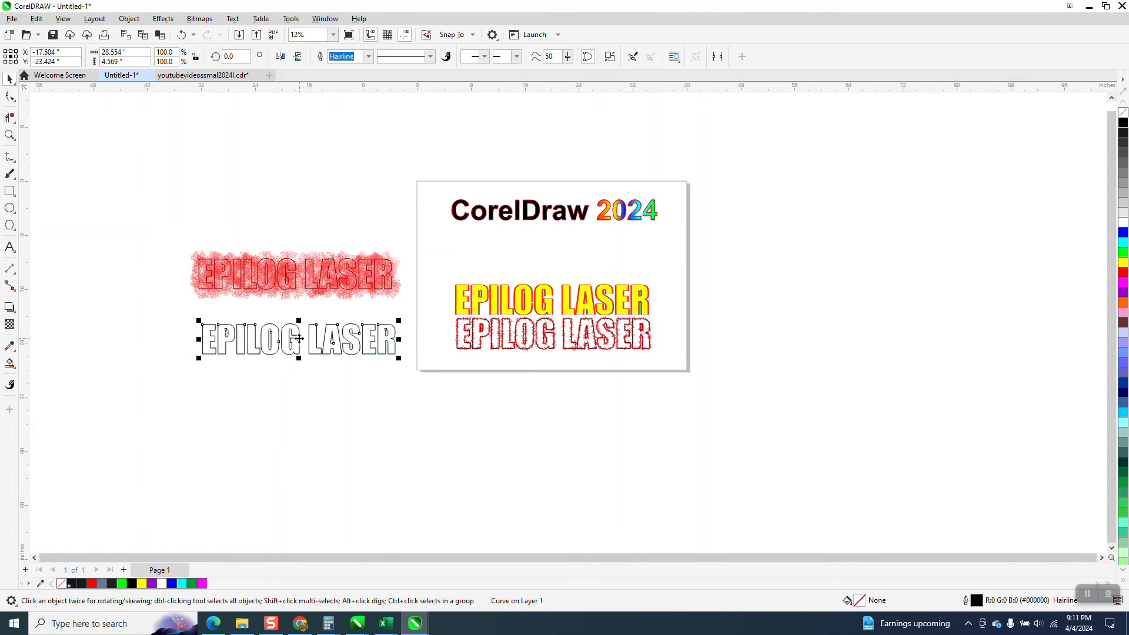
drag(295, 284, 304, 214)
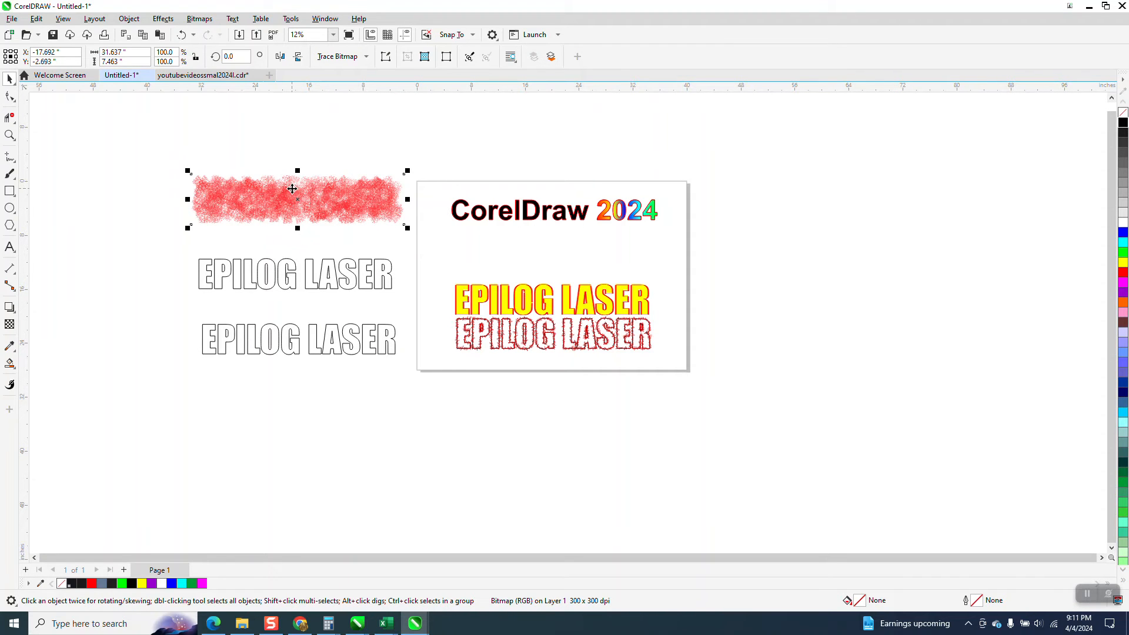
drag(292, 189, 298, 208)
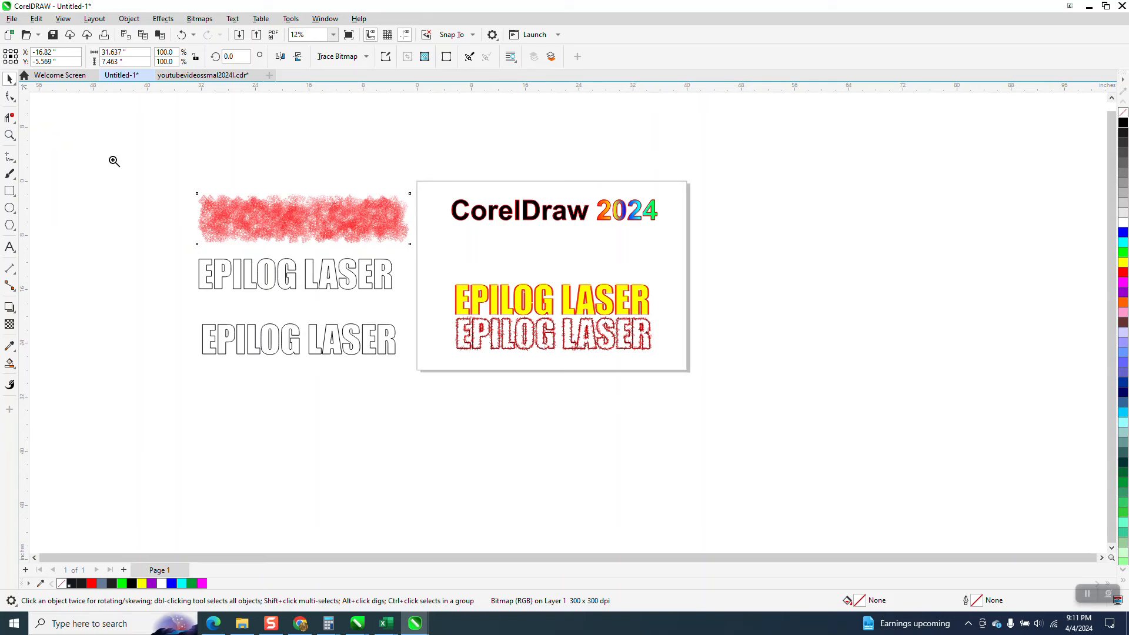
PowerClip the red sponge bitmap inside the upper outlined EPILOG LASER curves beside the page
drag(184, 184, 528, 362)
click(10, 79)
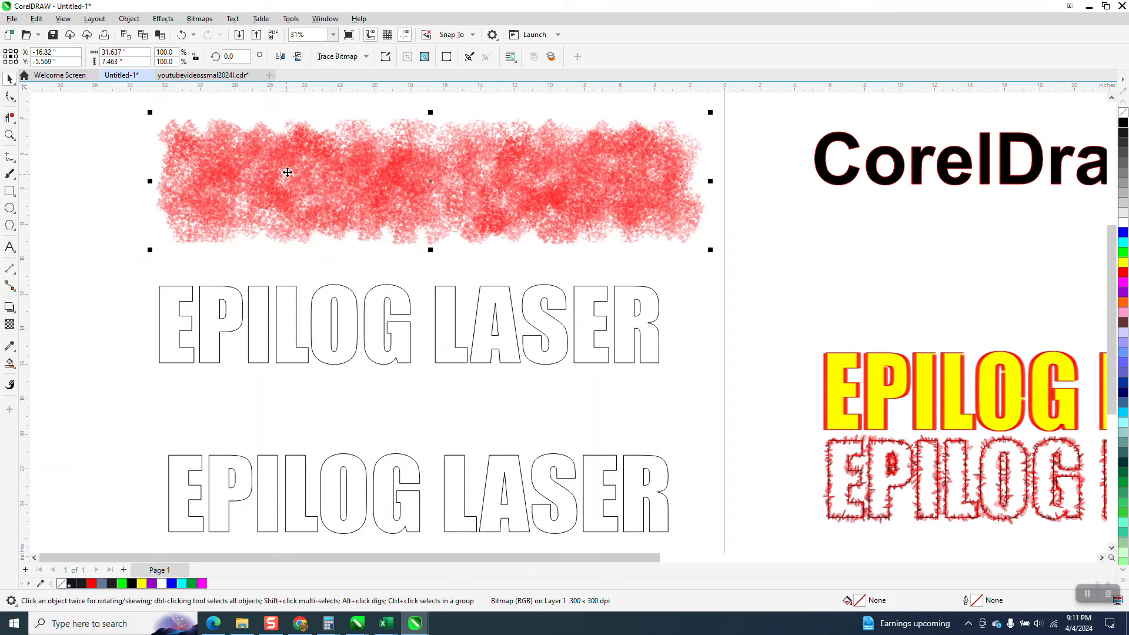
click(136, 20)
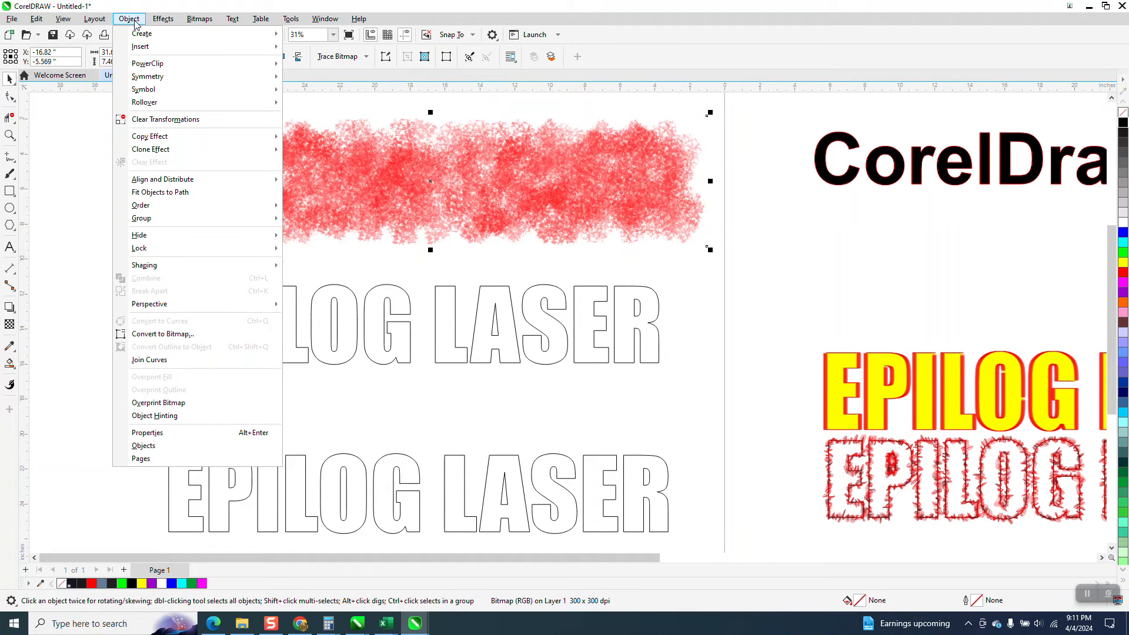
mouse_move(148, 63)
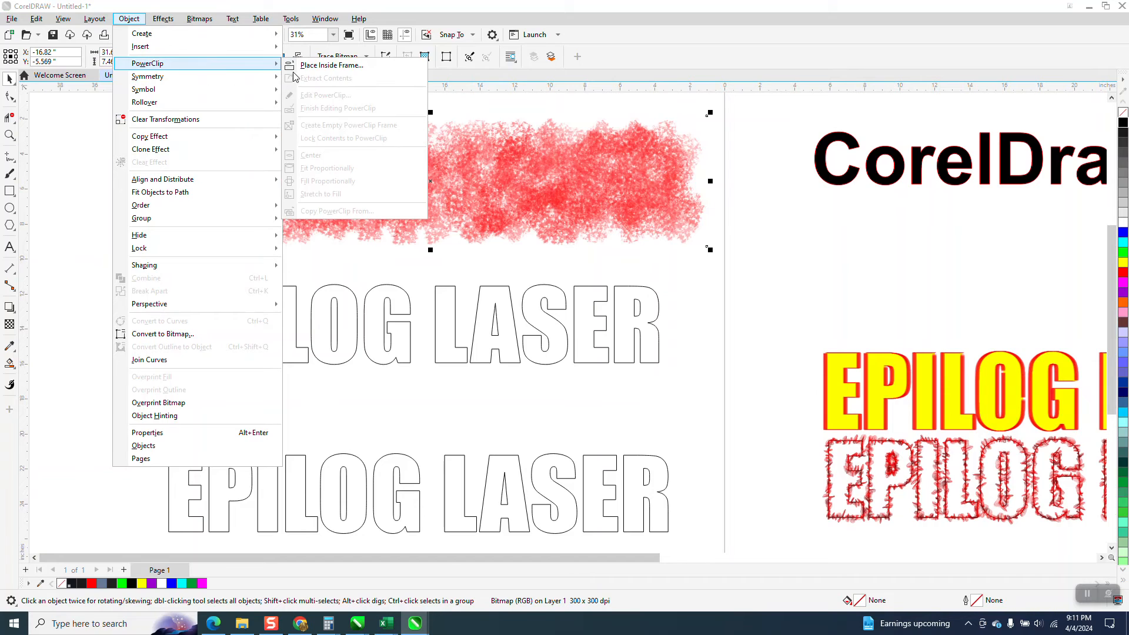
click(329, 63)
click(347, 304)
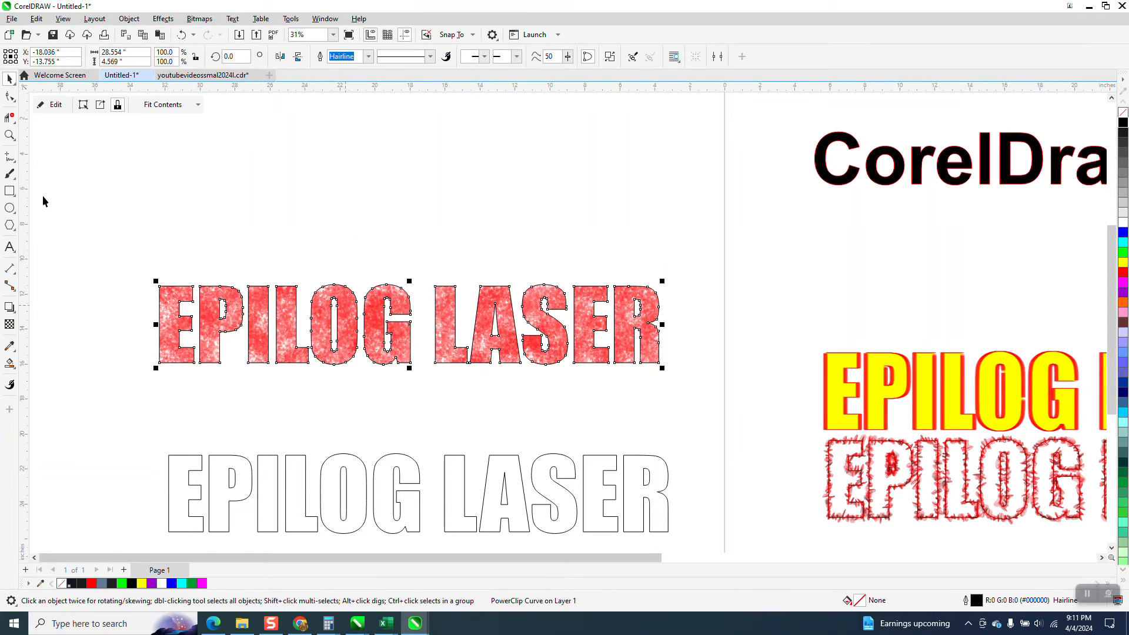
Remove the outline from the sponge-filled EPILOG LASER PowerClip and examine its texture up close
click(8, 136)
drag(118, 239, 708, 365)
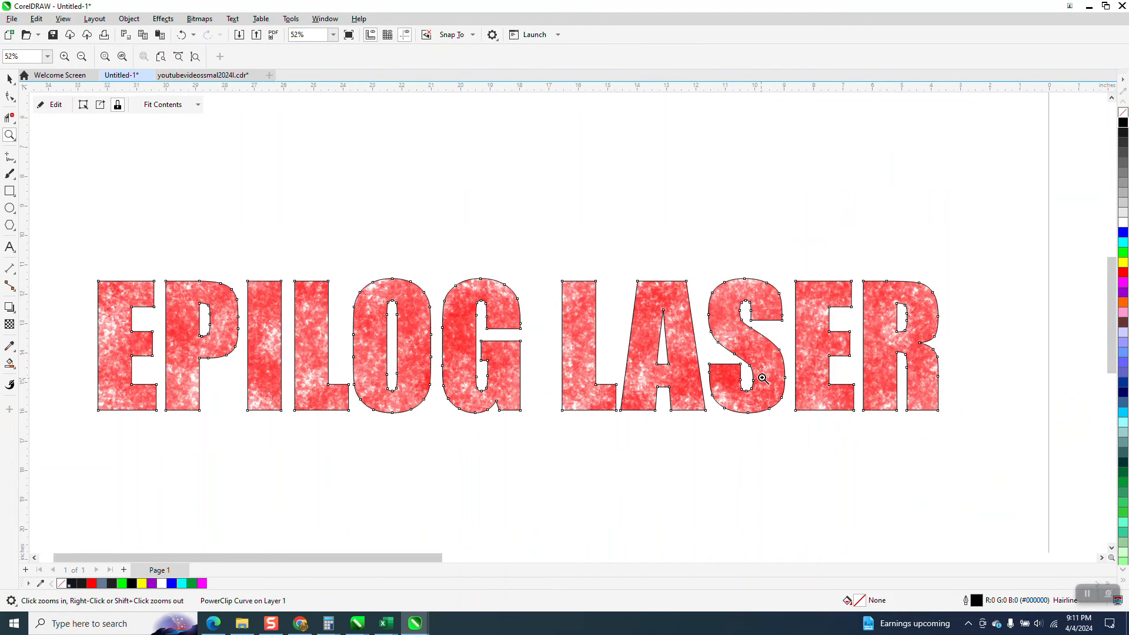
drag(335, 263, 521, 388)
scroll(517, 383, down, 2)
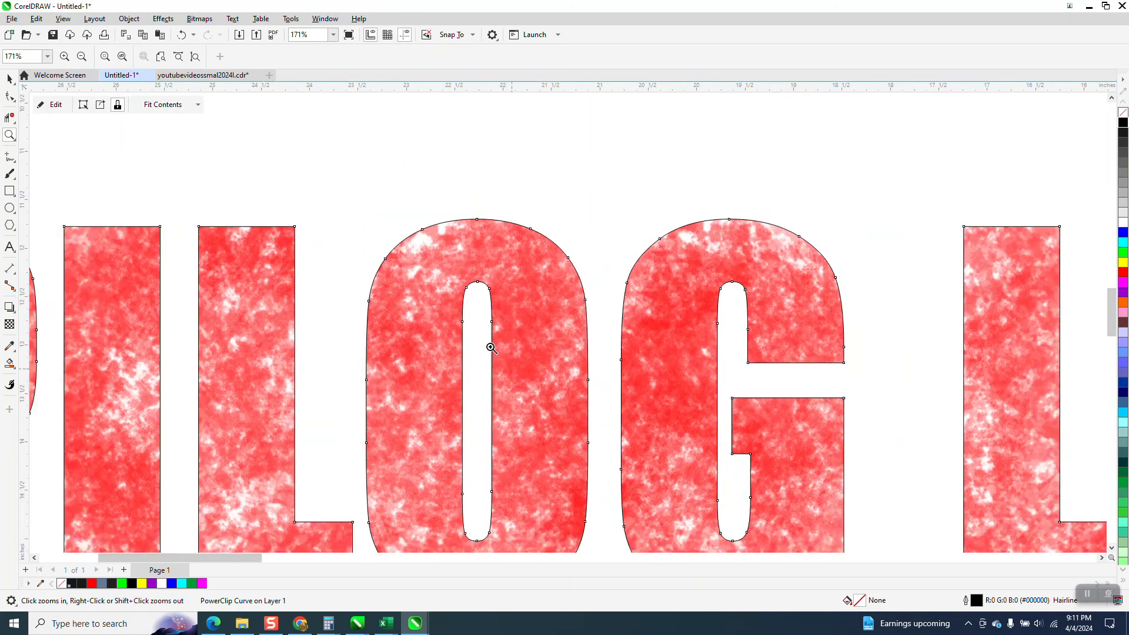
scroll(488, 330, down, 1)
double_click(9, 78)
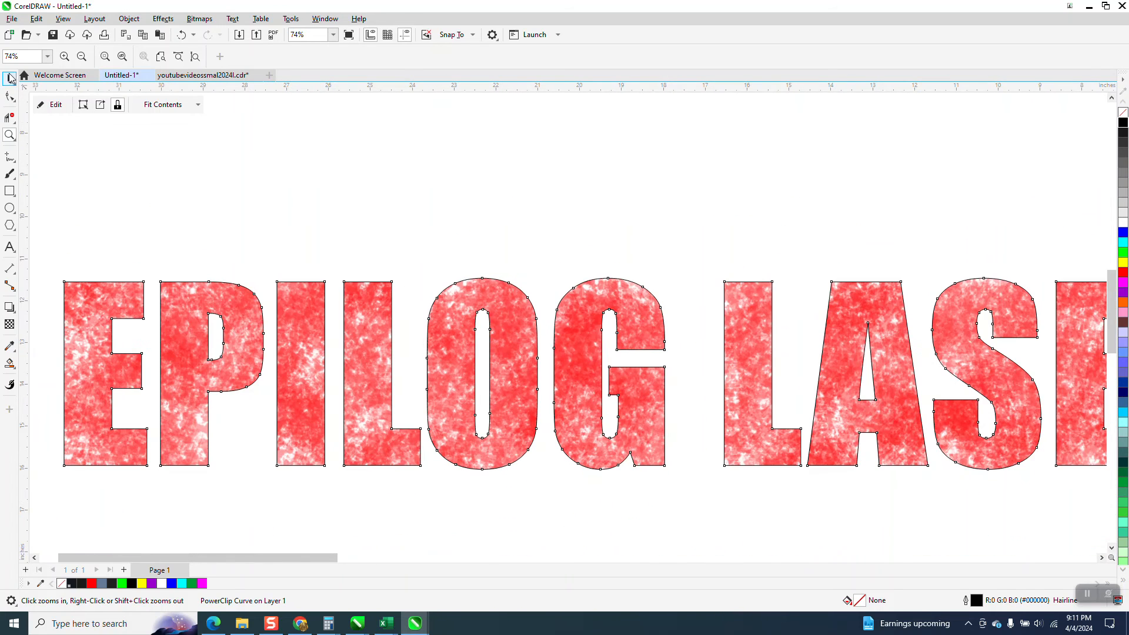
scroll(382, 264, down, 2)
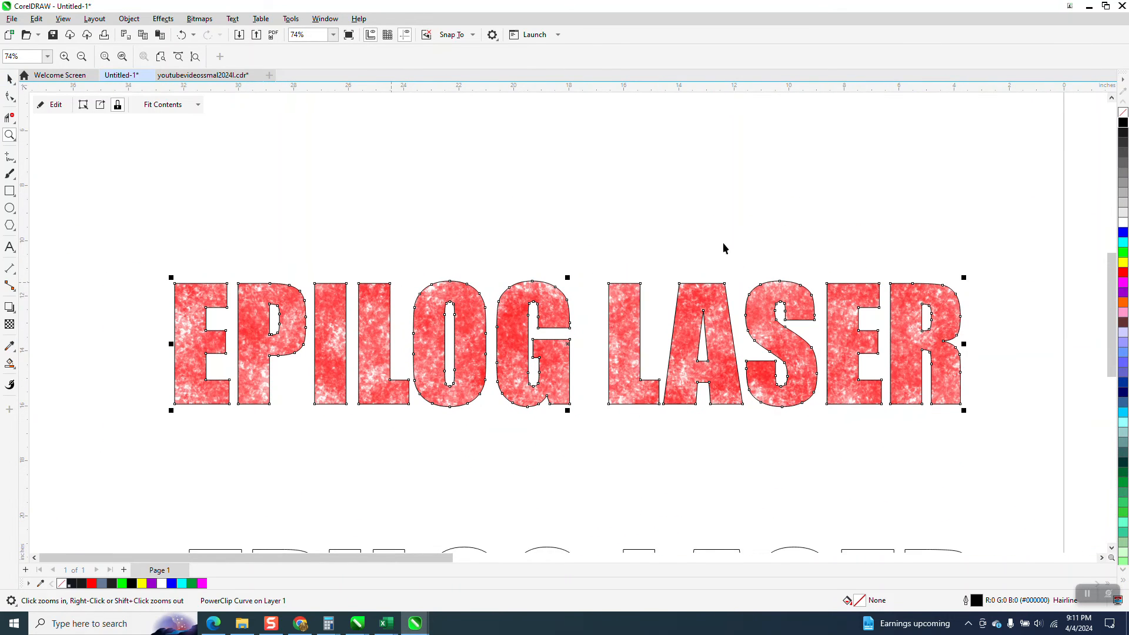
right_click(1122, 115)
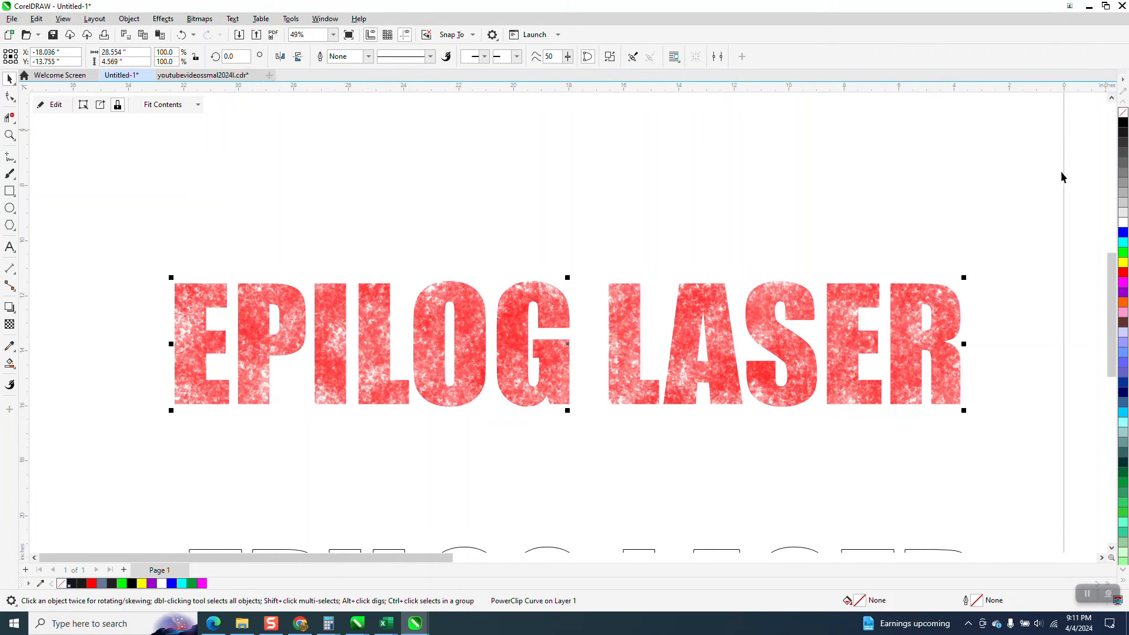
click(9, 135)
drag(344, 331, 378, 390)
scroll(378, 390, down, 3)
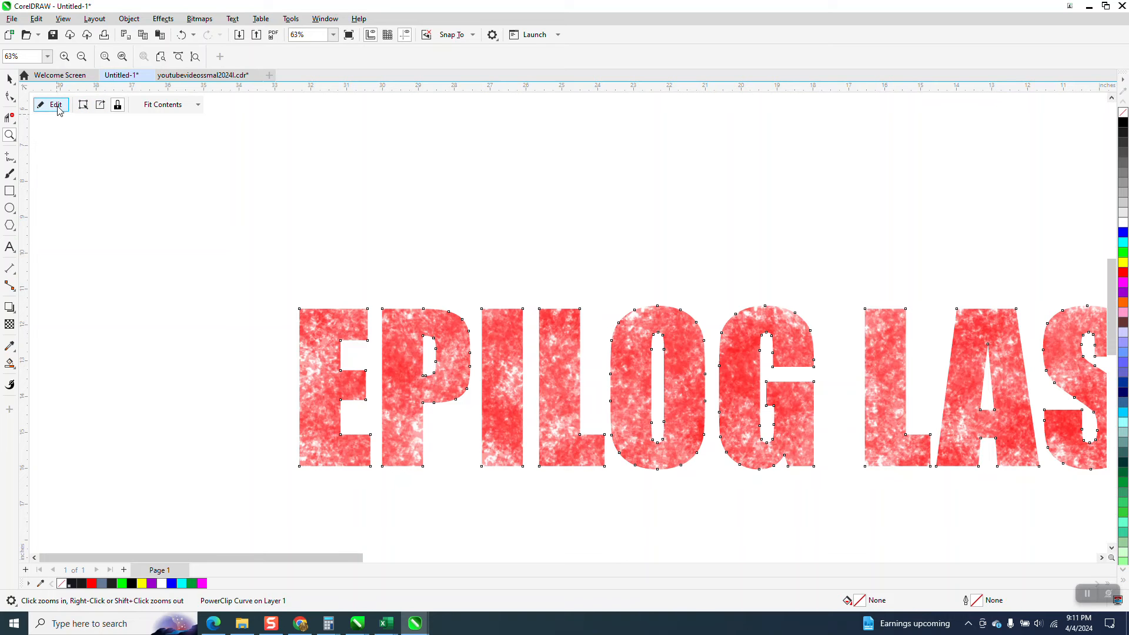
scroll(179, 244, down, 3)
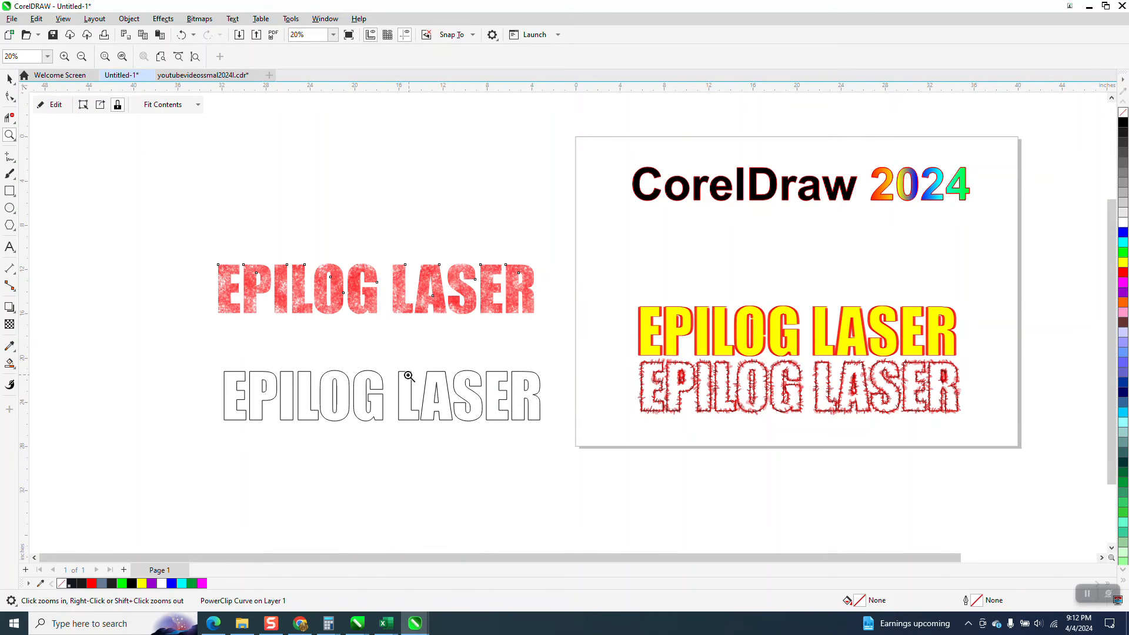
Select the lower outlined EPILOG LASER curves and activate the Painterly Brush tool
click(9, 78)
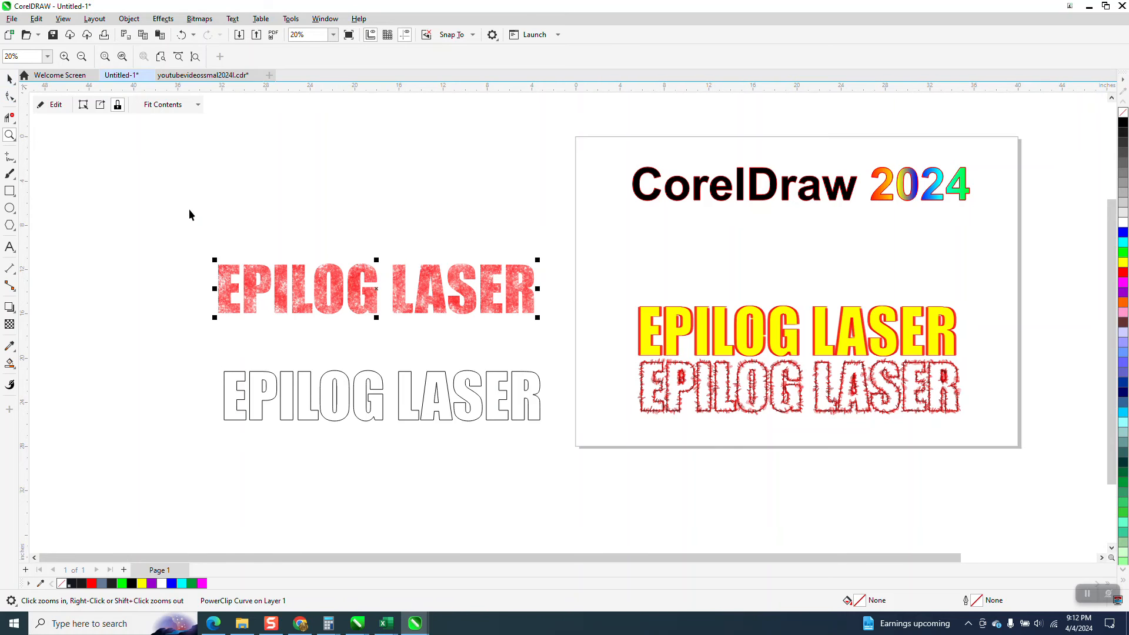
key(space)
click(383, 378)
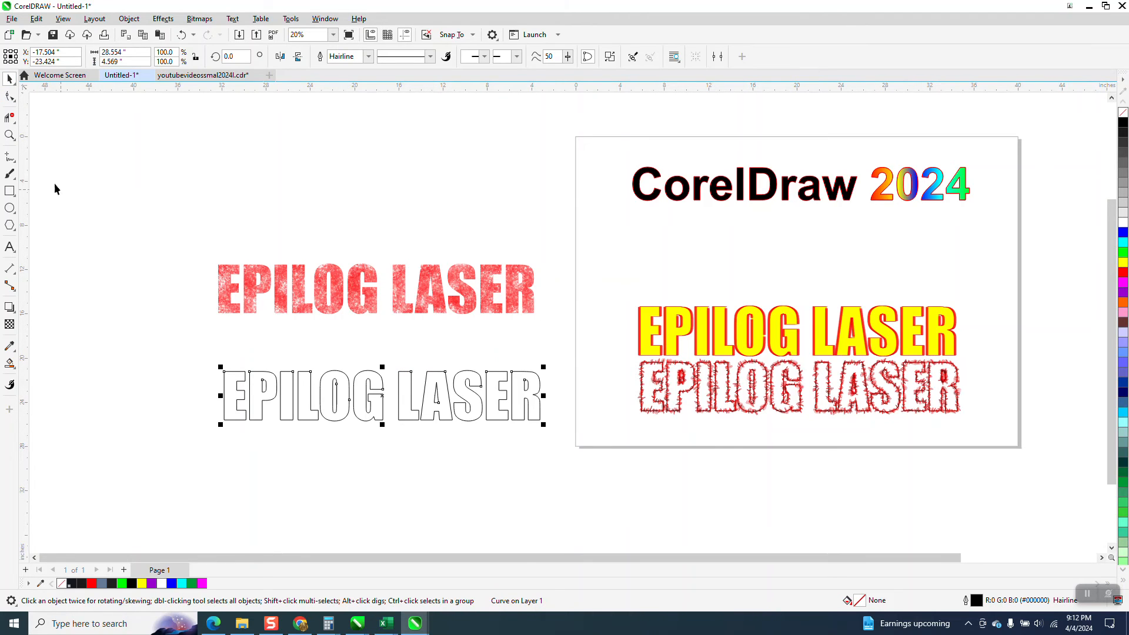
click(16, 179)
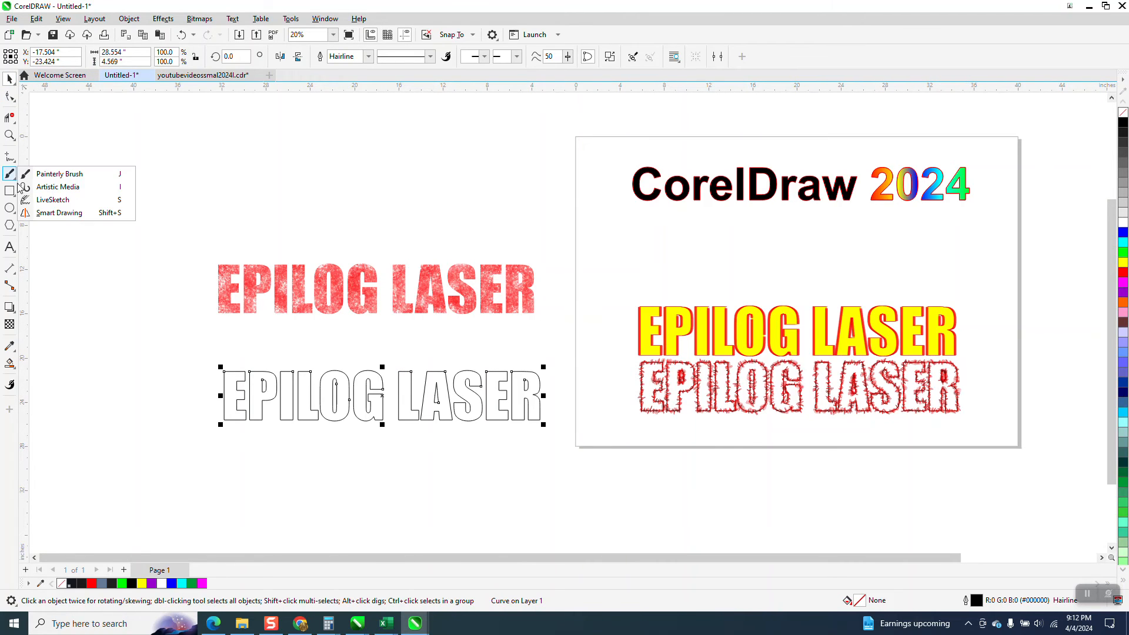
click(52, 170)
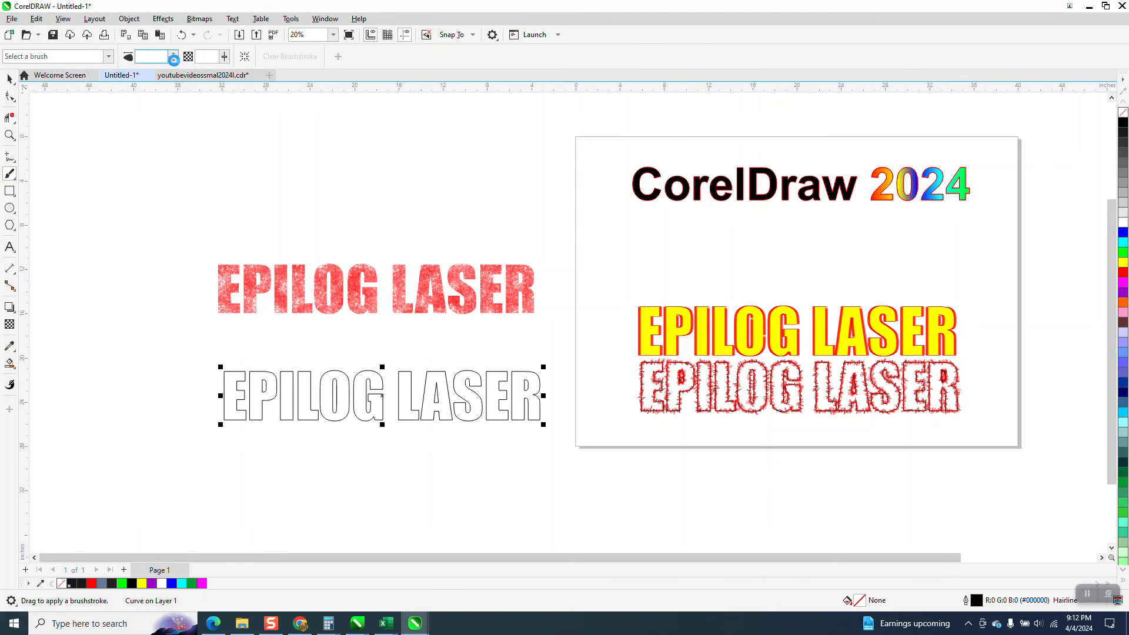
Try the Gel Wash brush on the lower EPILOG LASER curves and undo the brushstroke
click(109, 56)
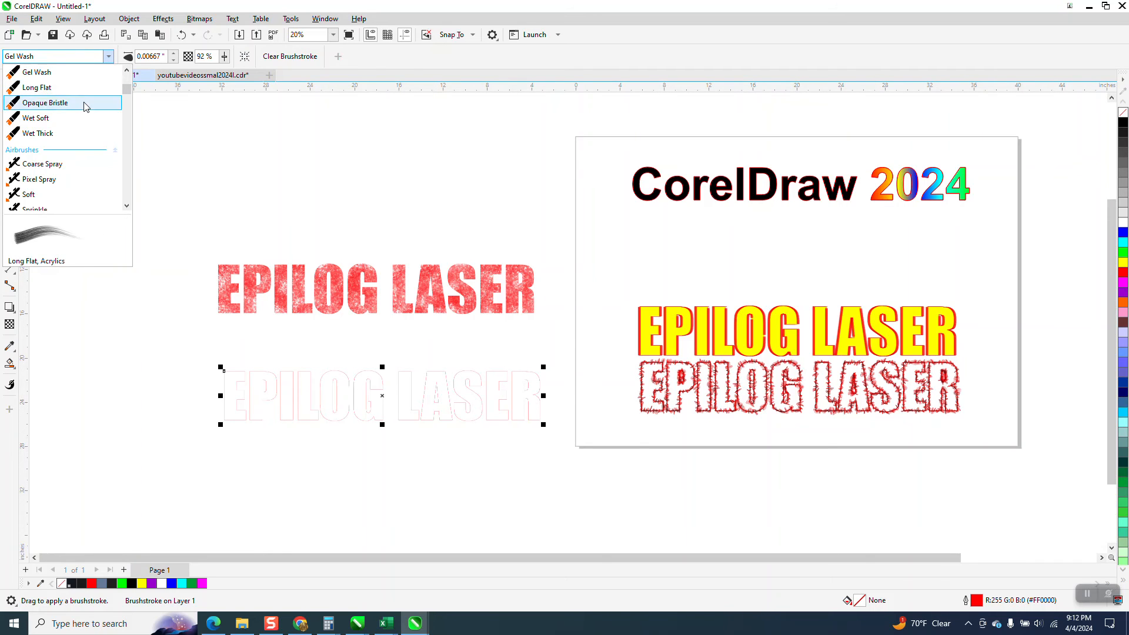
scroll(82, 159, down, 5)
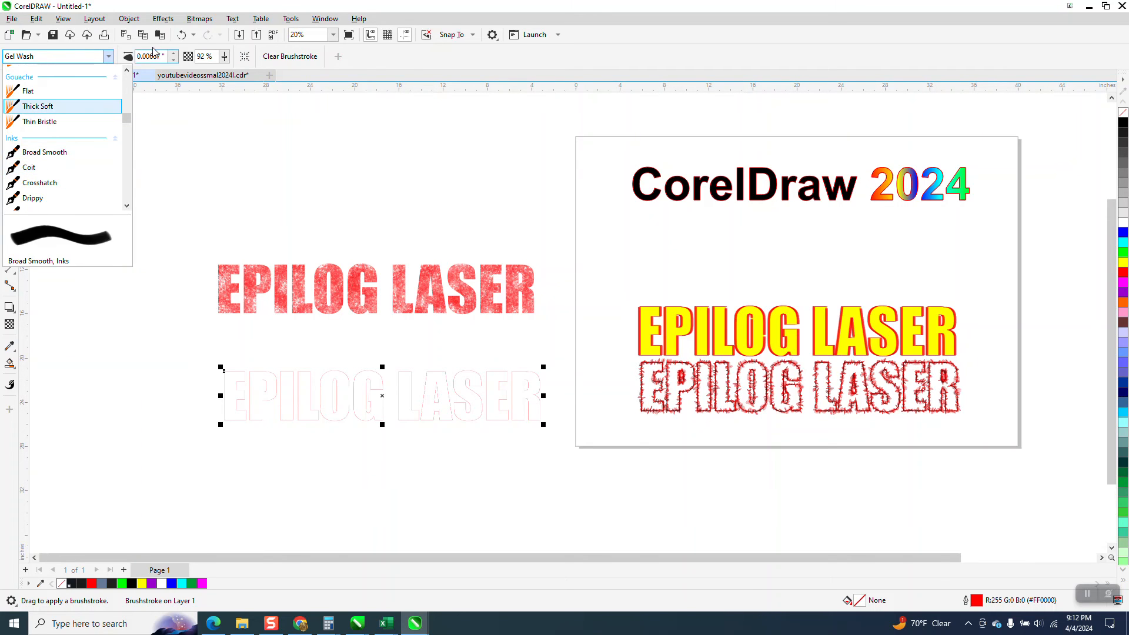
click(181, 36)
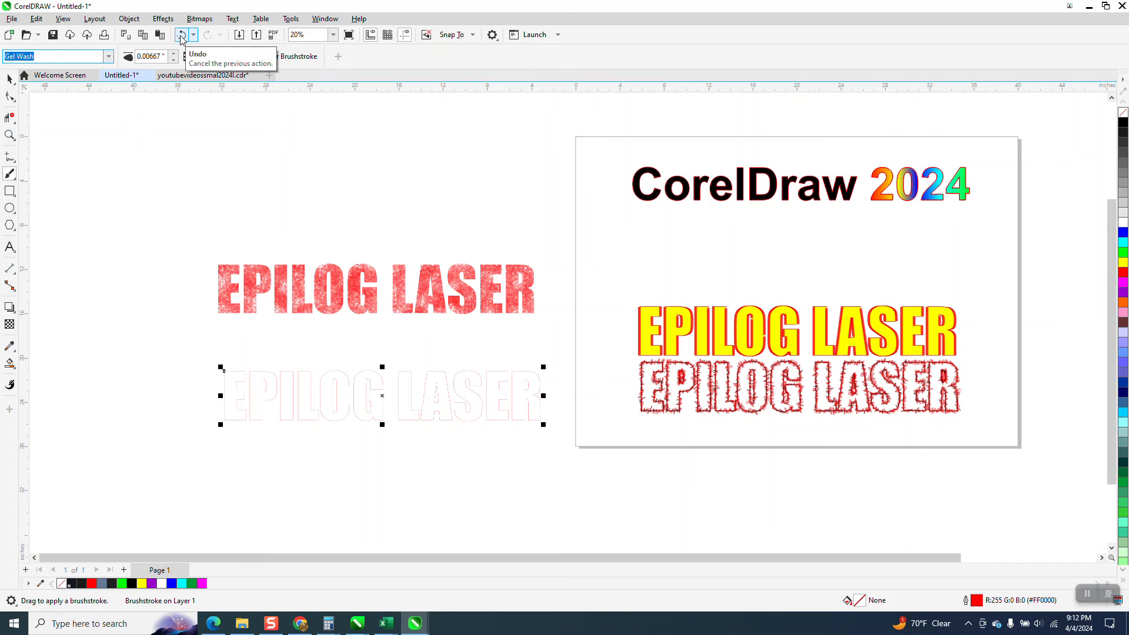
click(181, 36)
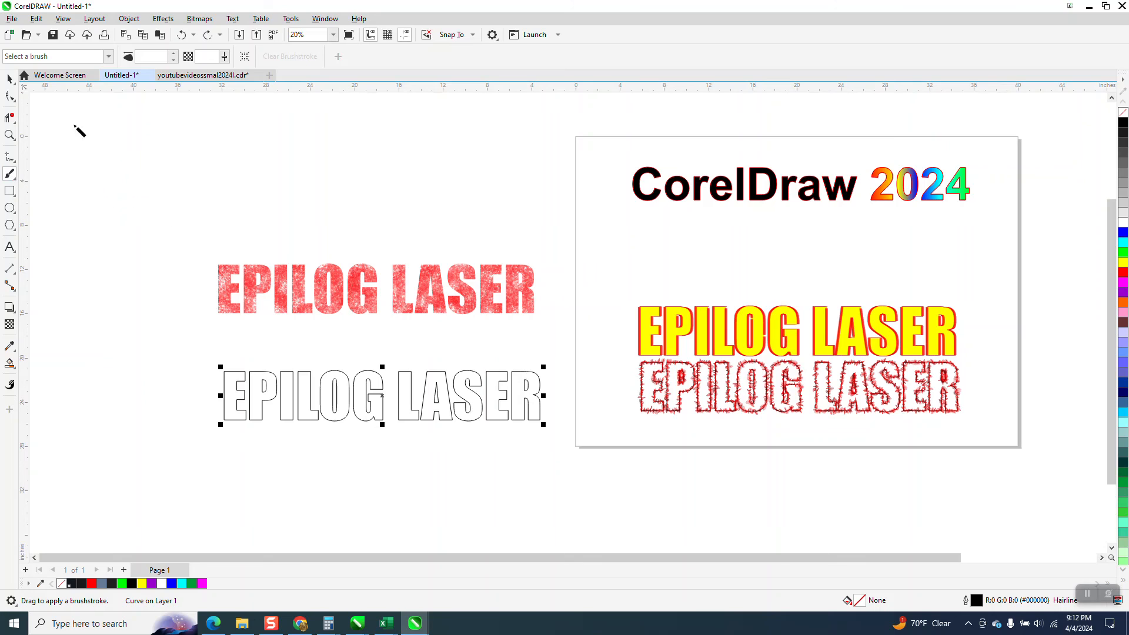
Apply the Skies brush to the lower EPILOG LASER curves with a brush size of 0.5 inches
click(109, 55)
scroll(114, 168, down, 6)
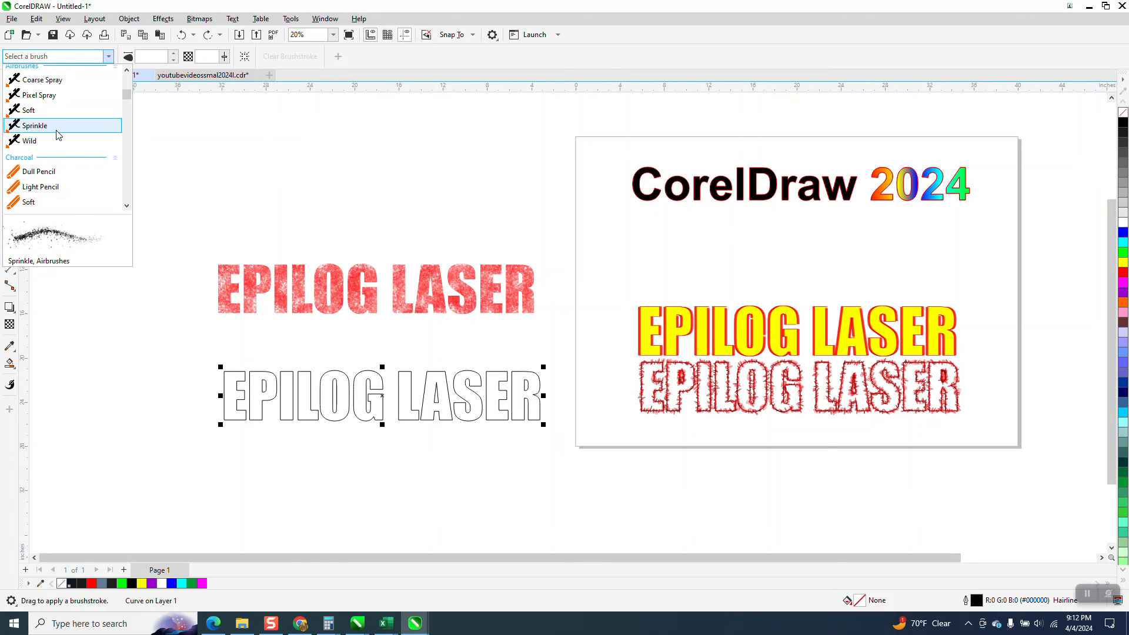
drag(127, 73, 127, 73)
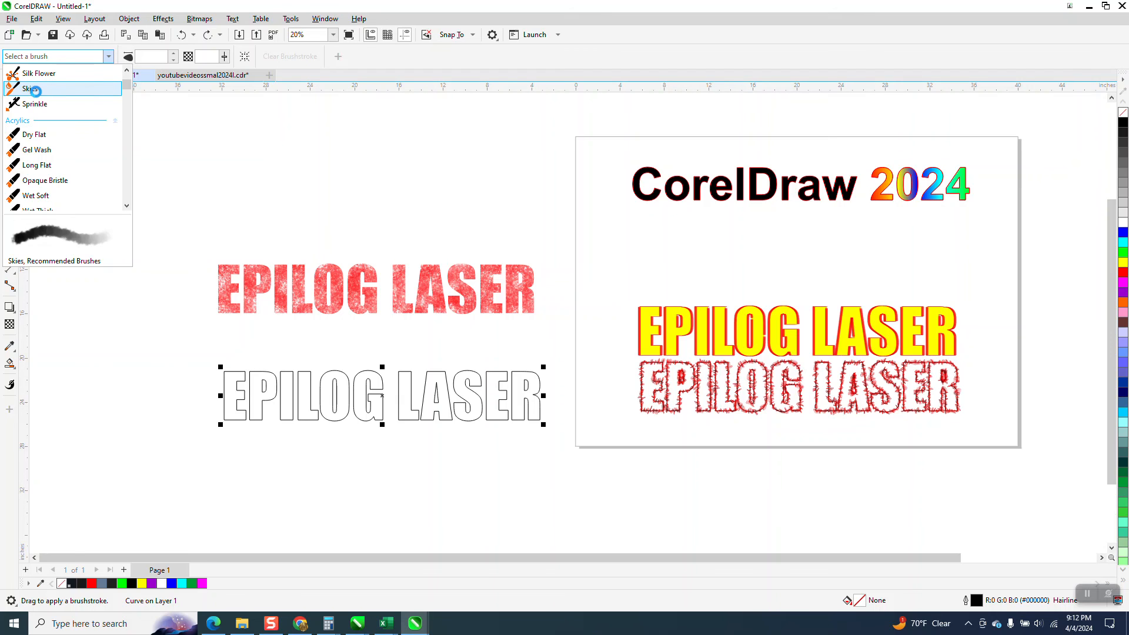
click(229, 349)
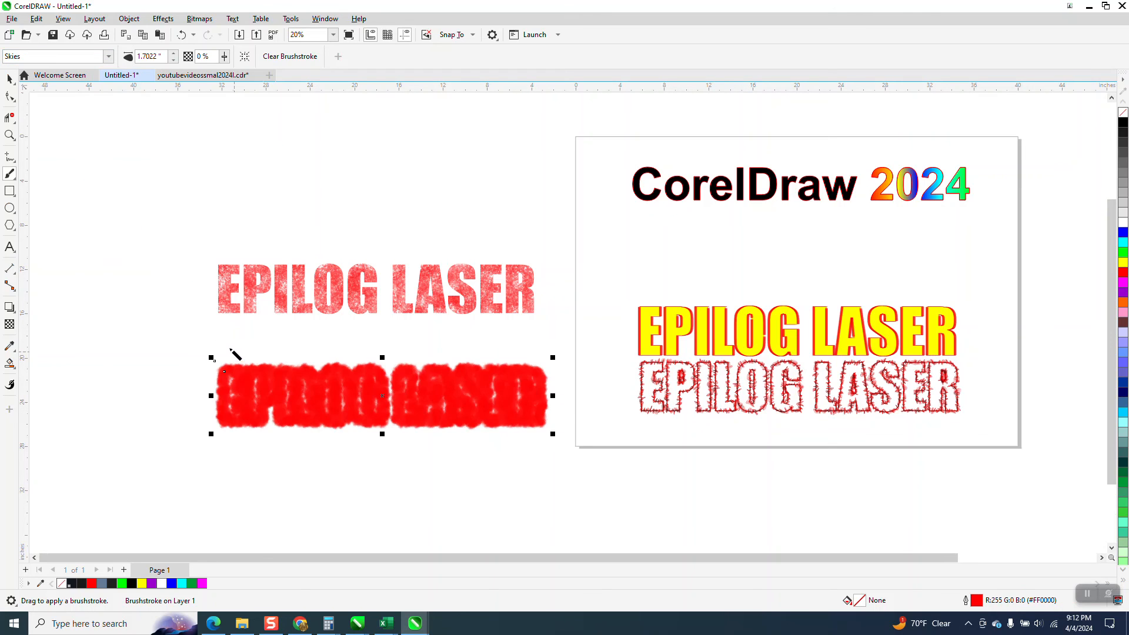
click(147, 56)
text(.5)
key(Return)
Examine the Skies brushstroke along the lower EPILOG LASER text and the CorelDraw 2024 title up close
click(10, 135)
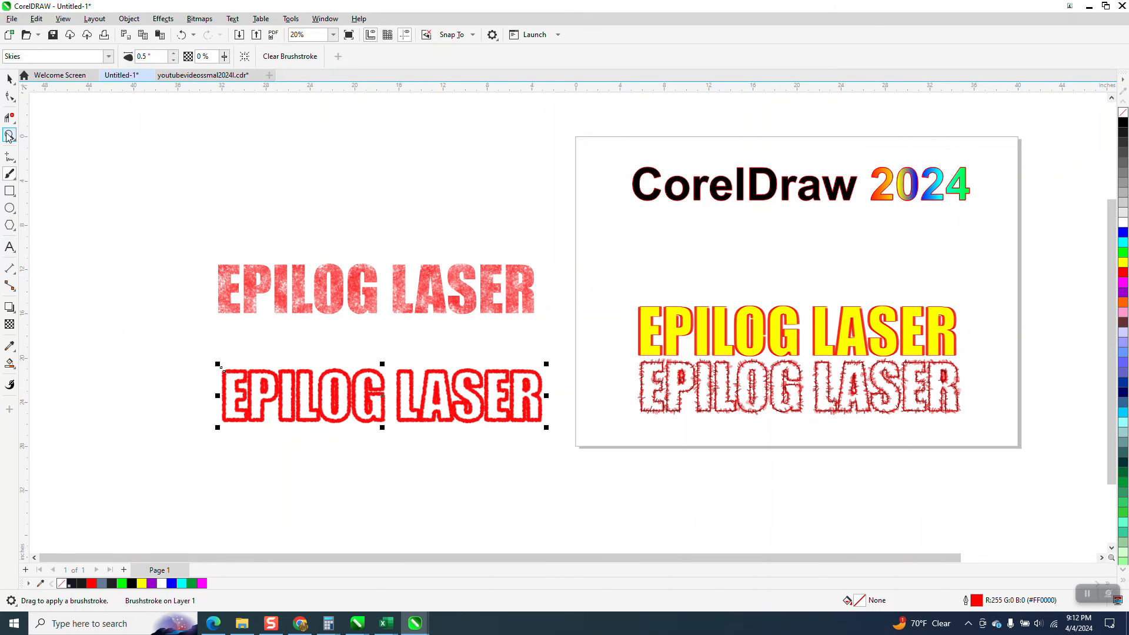
drag(210, 335, 600, 464)
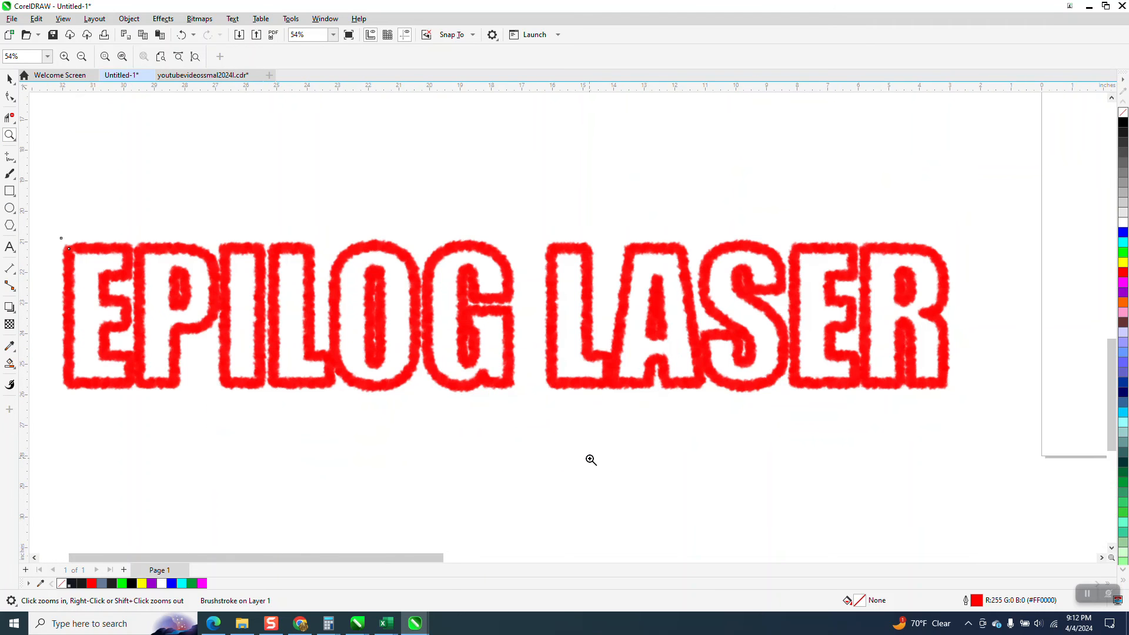
drag(408, 224, 589, 396)
scroll(492, 290, down, 5)
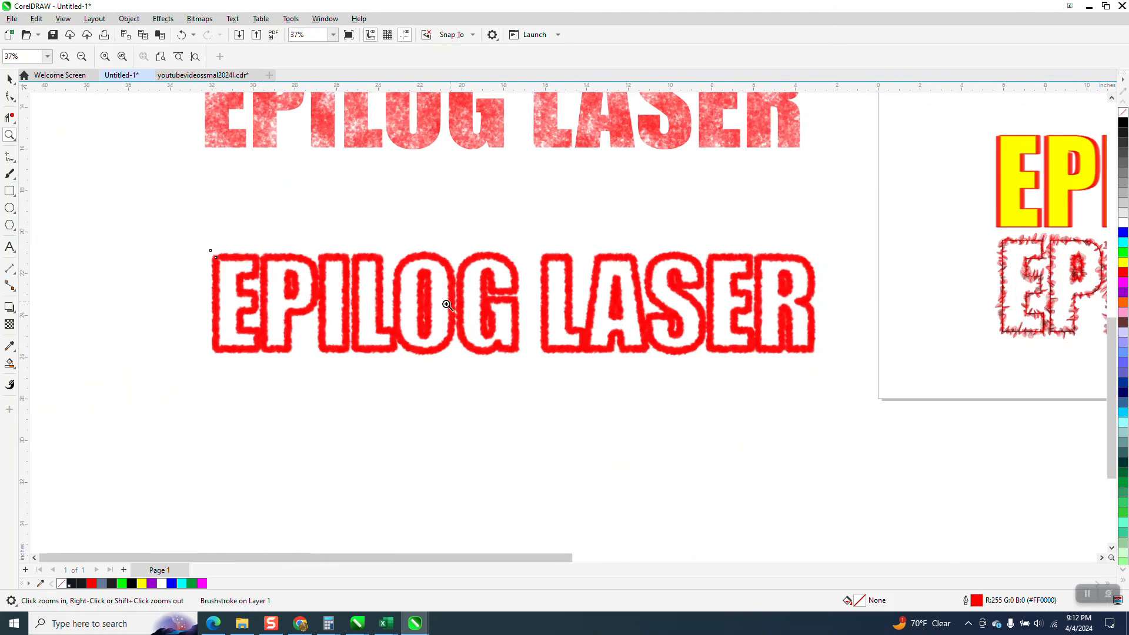
drag(611, 157, 855, 235)
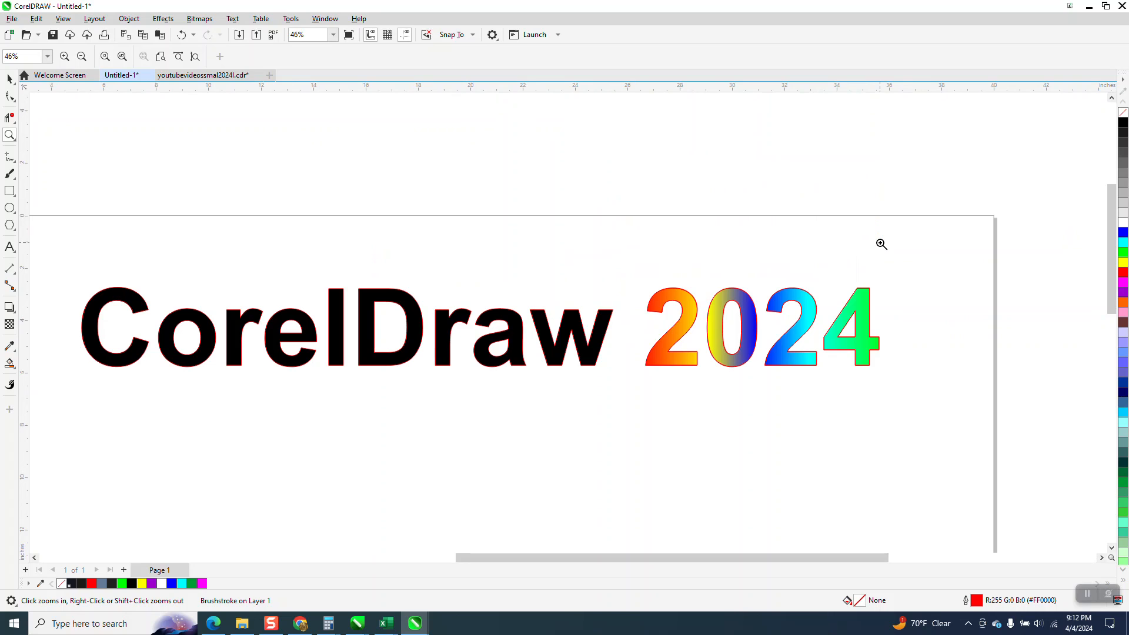